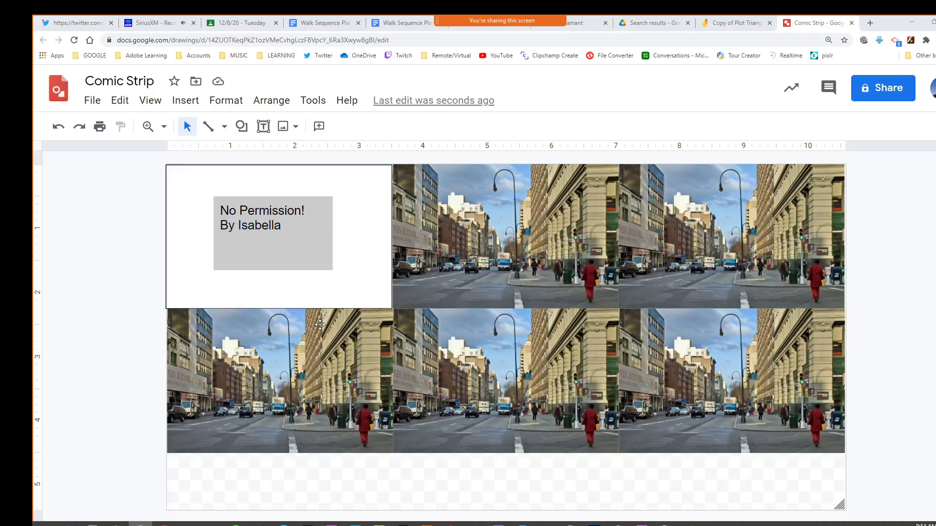
# Glance at the Plot Triangle board and Drive's new-file list, then return to the Comic Strip drawing
pyautogui.click(320, 325)
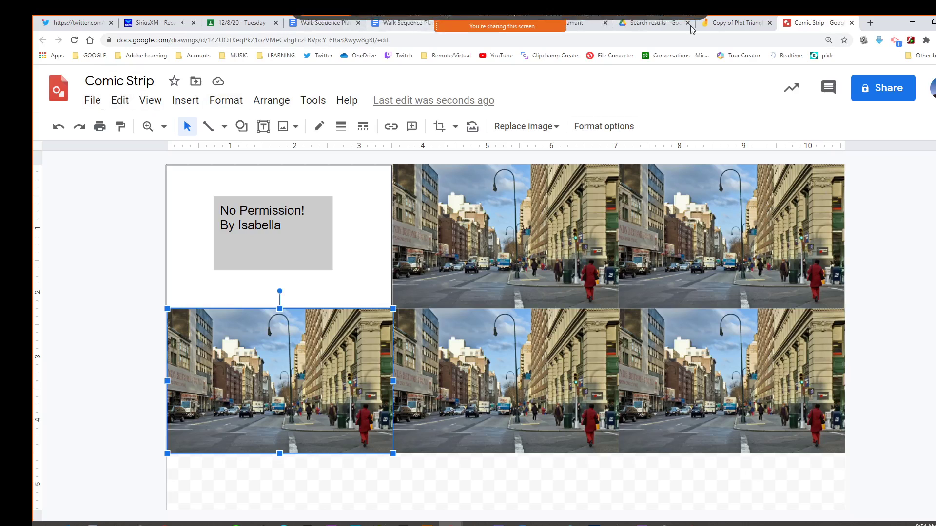
pyautogui.click(751, 24)
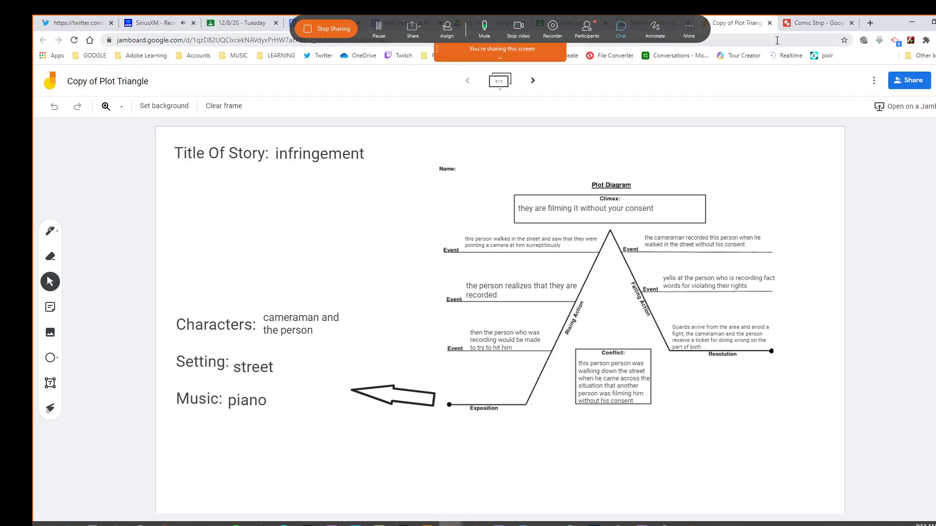
pyautogui.moveTo(888, 25); pyautogui.dragTo(886, 66)
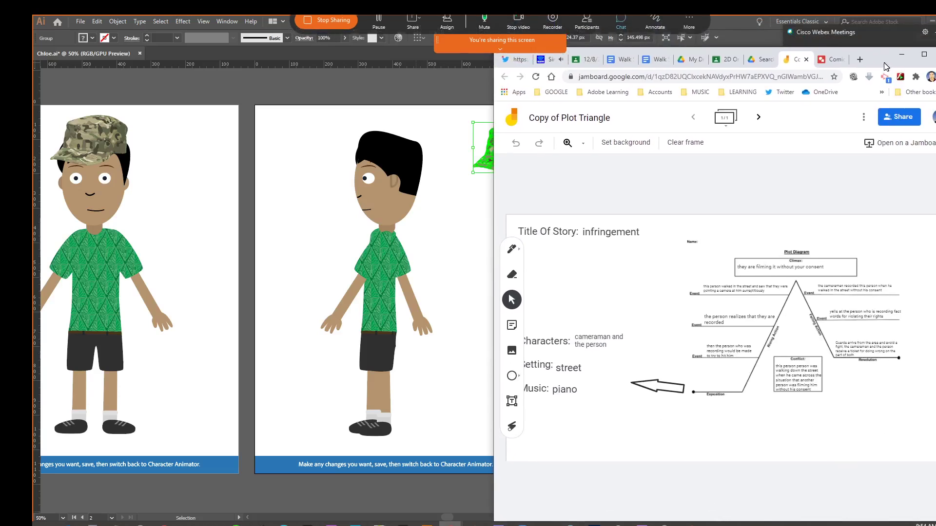
pyautogui.click(762, 59)
pyautogui.click(507, 154)
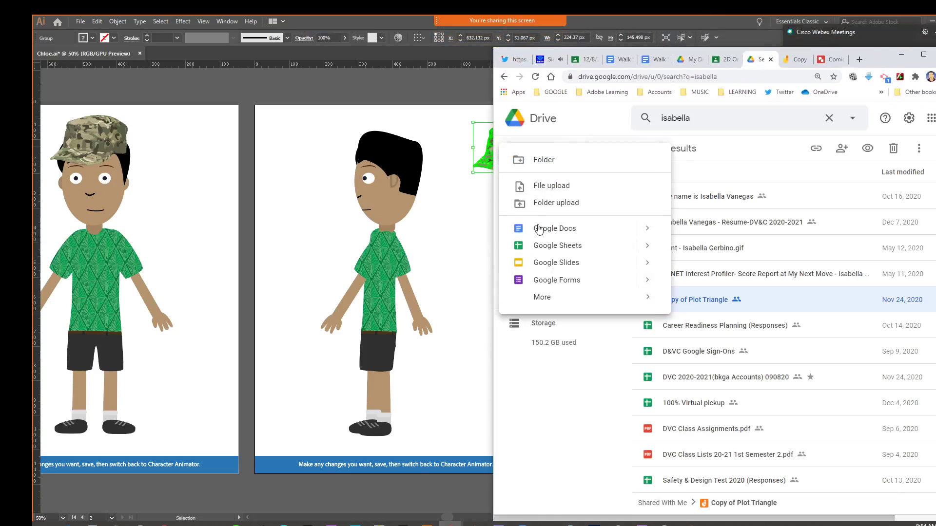
pyautogui.moveTo(627, 301)
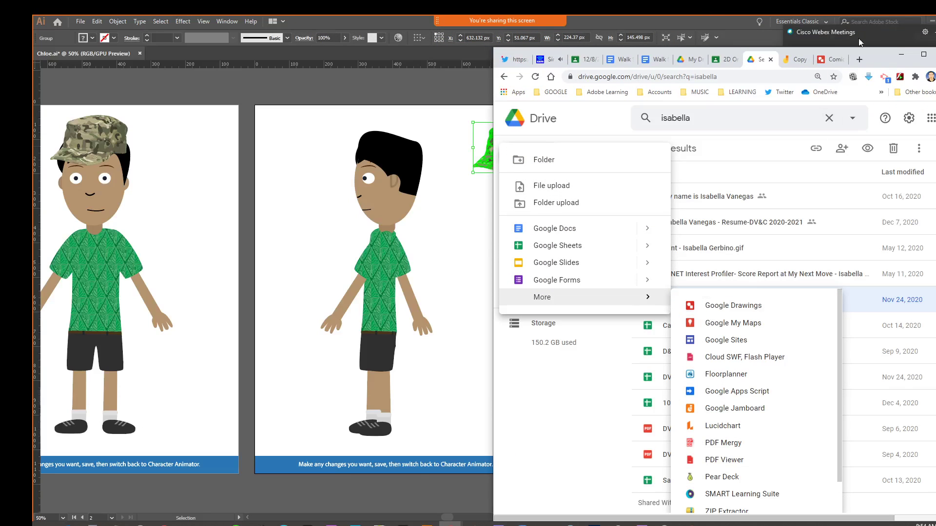
pyautogui.click(923, 54)
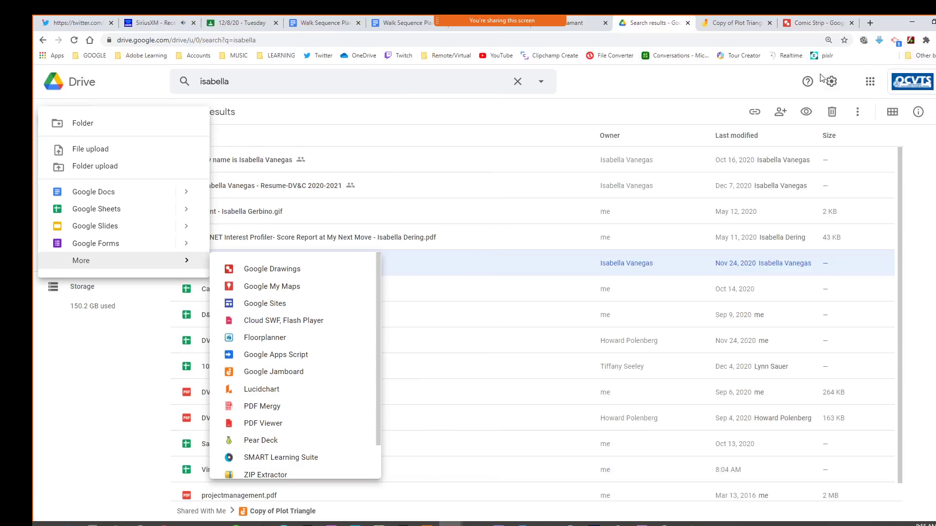
pyautogui.click(817, 23)
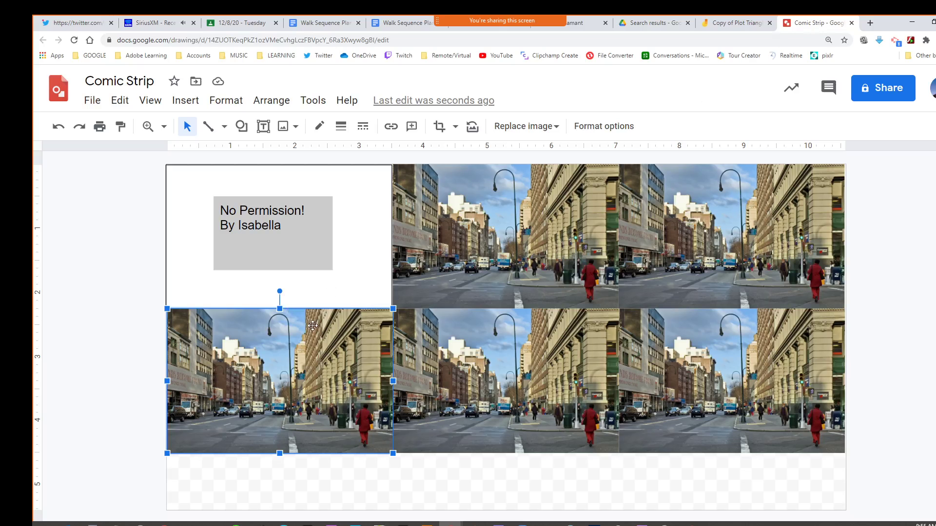
# Browse the Insert > Image options and select the white title panel without adding anything
pyautogui.click(185, 101)
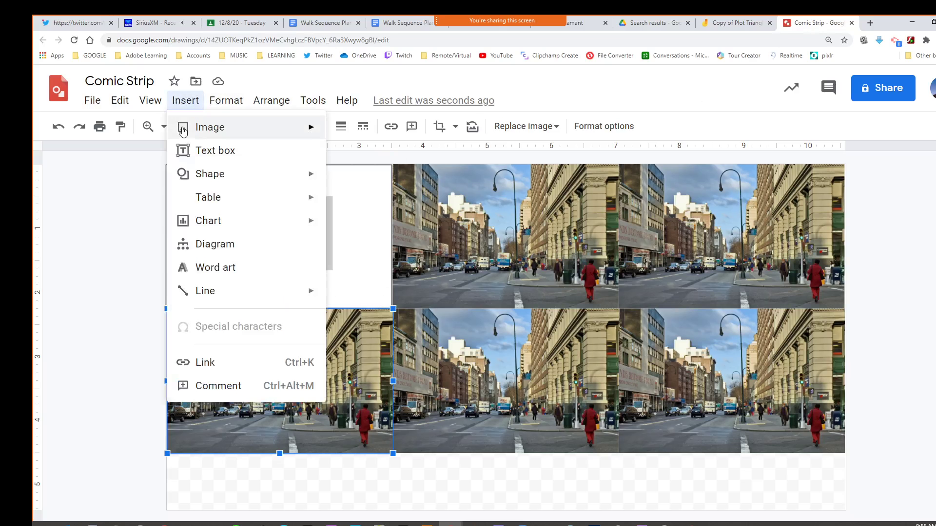
pyautogui.moveTo(195, 128)
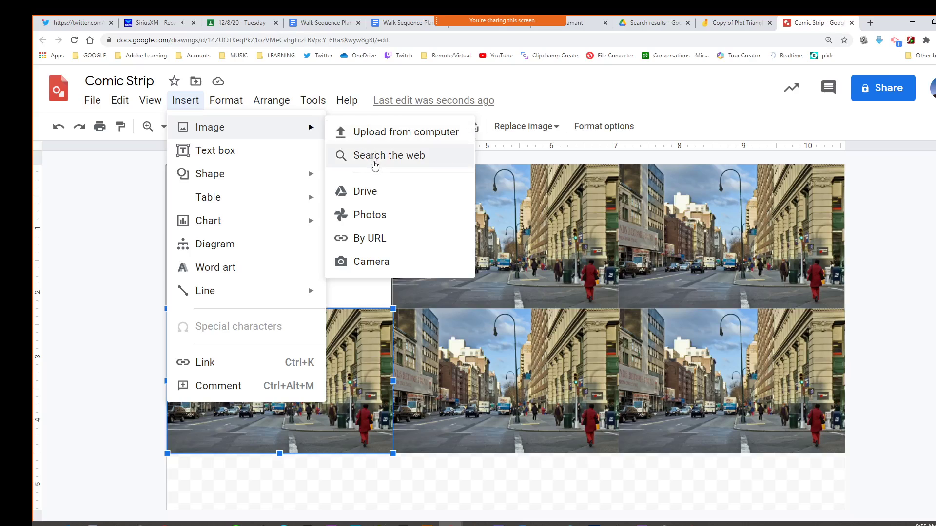
pyautogui.click(84, 194)
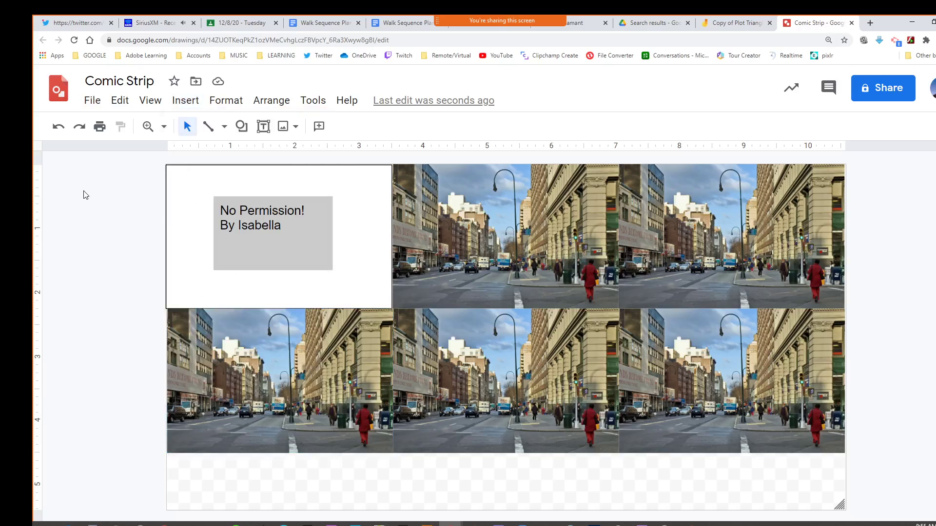
pyautogui.click(356, 244)
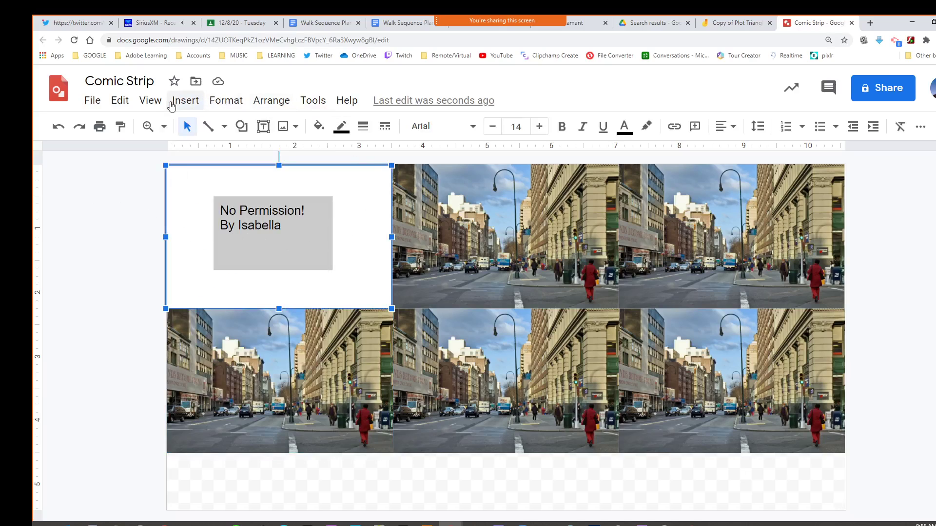
pyautogui.click(177, 101)
pyautogui.click(177, 101)
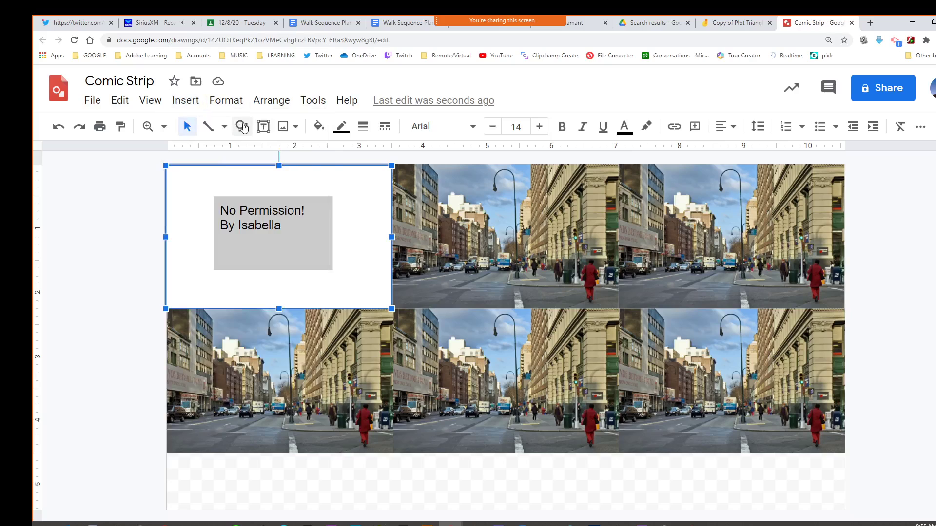
# Look over the shape choices without inserting any, then bring up the Microsoft Translator conversation
pyautogui.click(197, 101)
pyautogui.moveTo(209, 171)
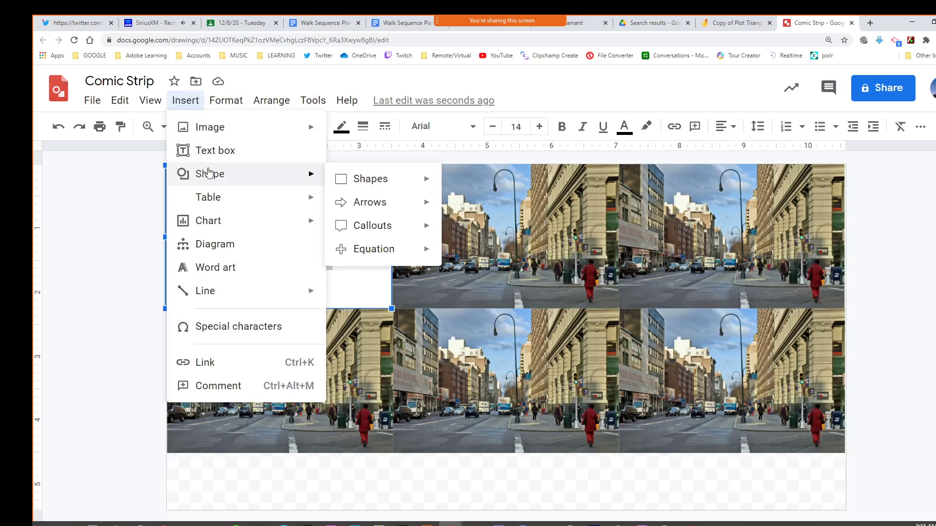
pyautogui.click(52, 210)
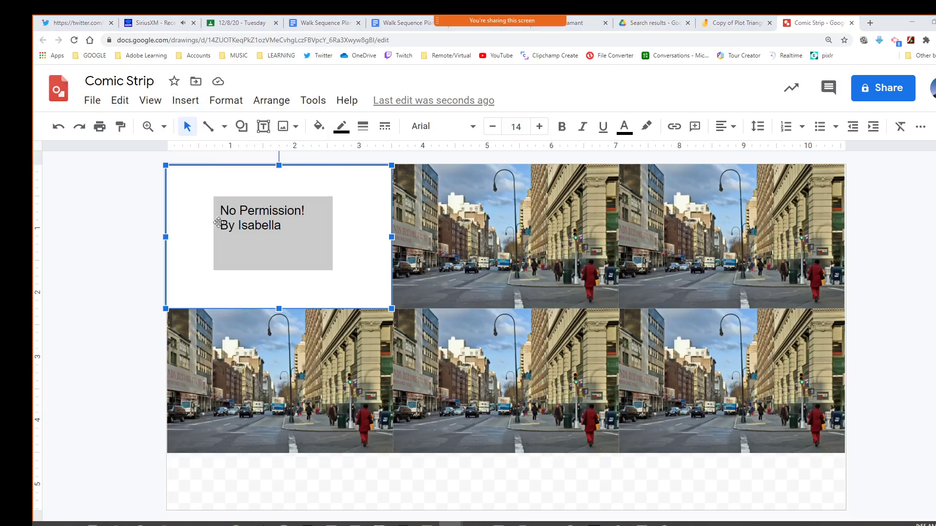
pyautogui.click(271, 227)
pyautogui.click(240, 127)
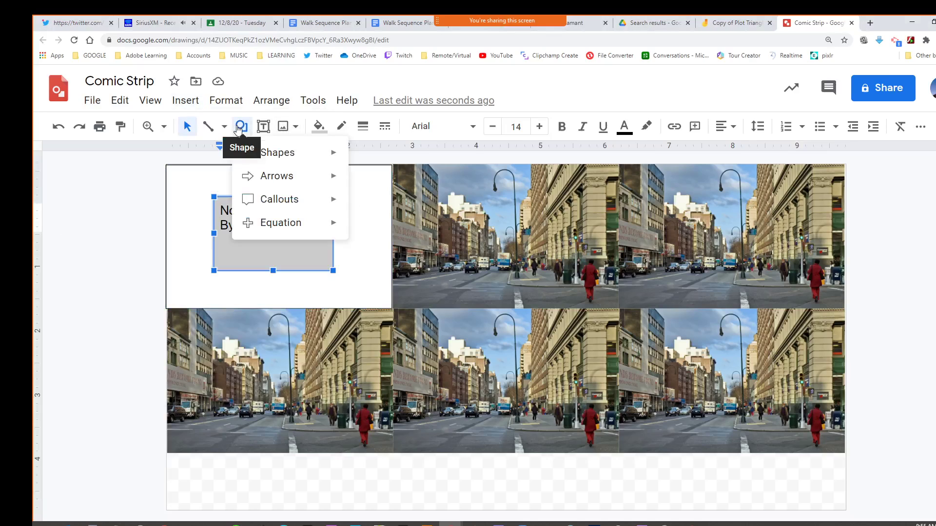
pyautogui.click(104, 183)
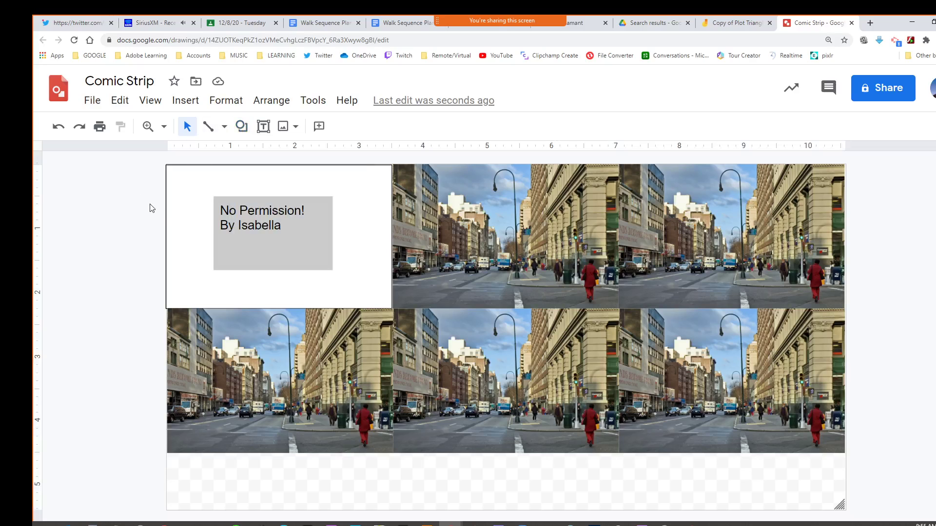
pyautogui.hotkey('alt', 'Tab')
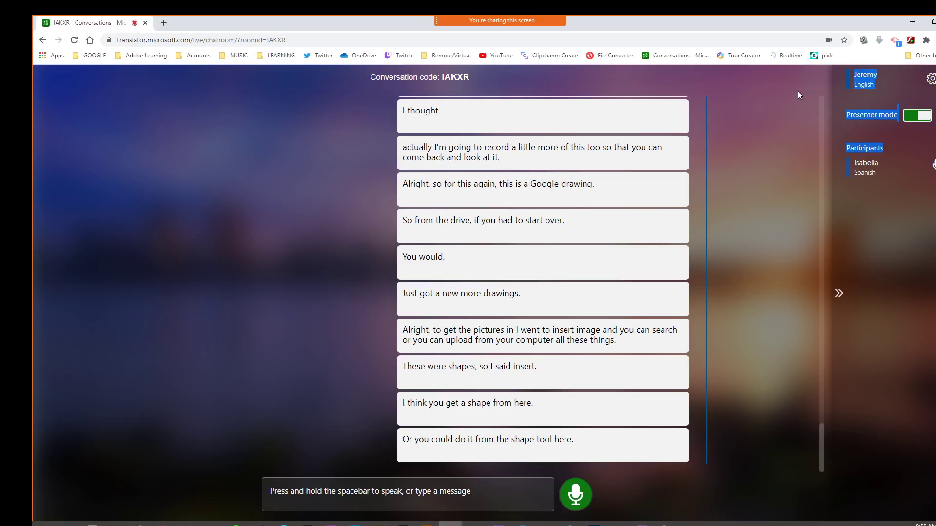
# Restore the Translator window to a smaller size and bring the Comic Strip drawing back
pyautogui.click(932, 21)
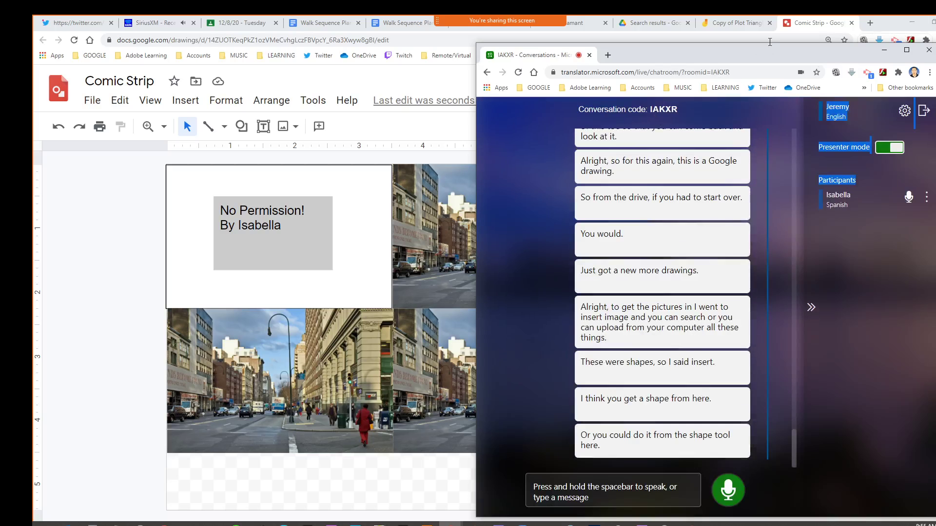
pyautogui.hotkey('alt', 'Tab')
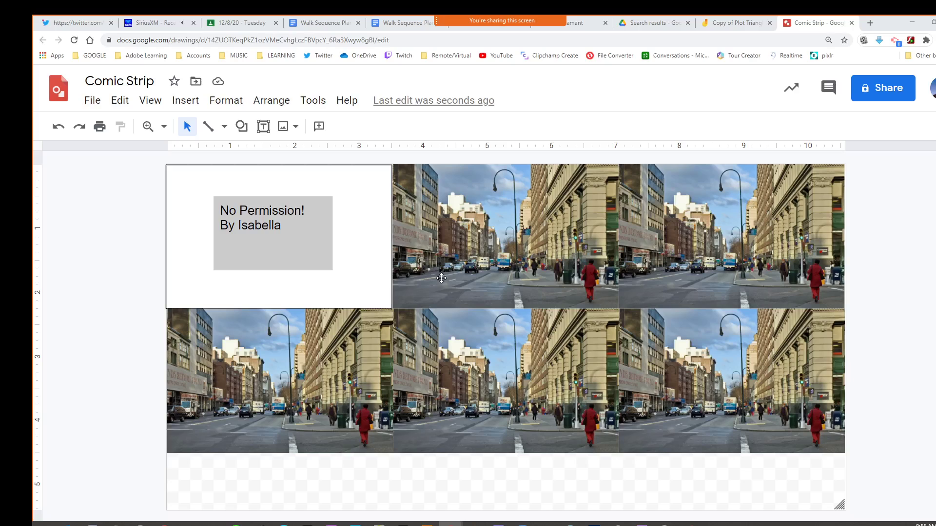
# Draw an oval speech-bubble callout over the top-middle street panel
pyautogui.click(508, 248)
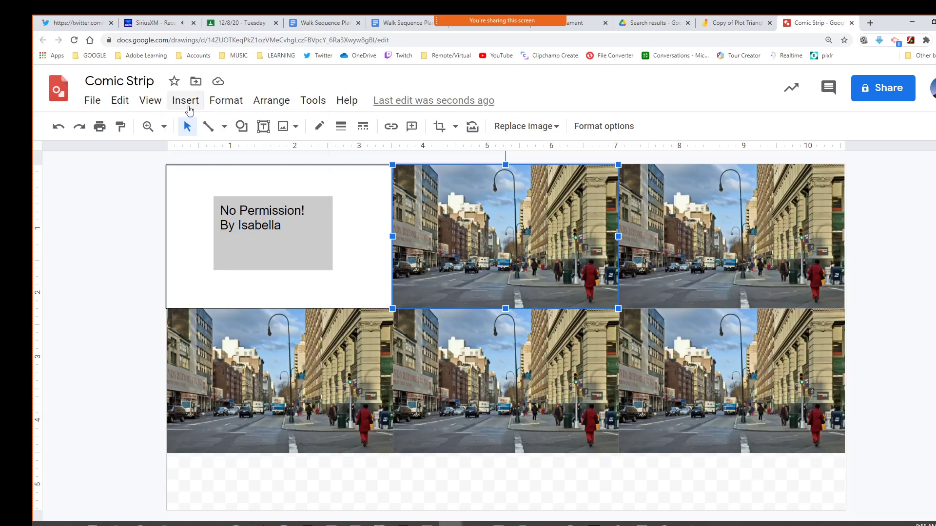
pyautogui.click(185, 101)
pyautogui.moveTo(194, 182)
pyautogui.moveTo(360, 229)
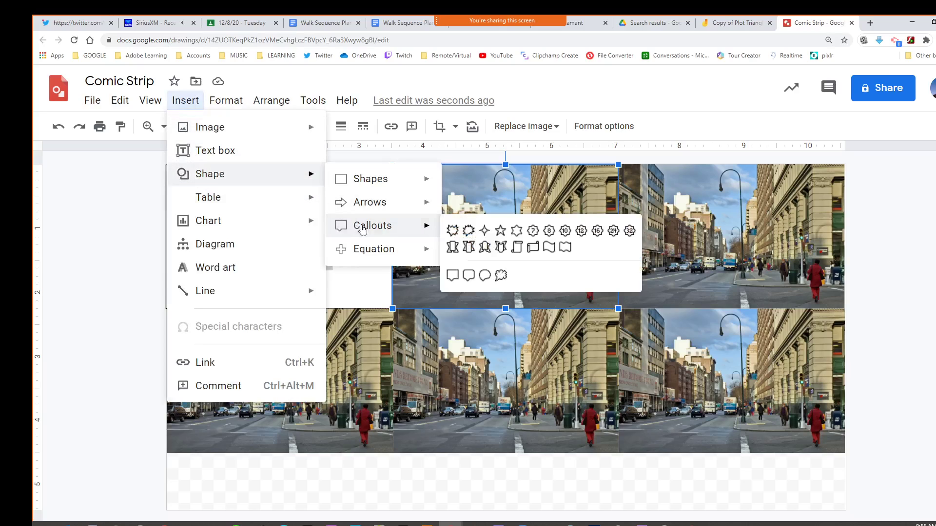
pyautogui.click(484, 276)
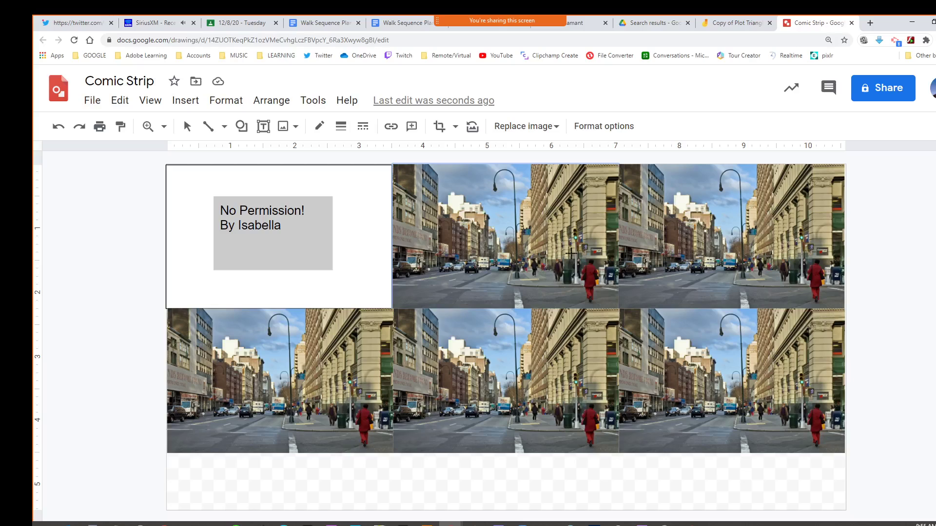
pyautogui.moveTo(431, 216)
pyautogui.mouseDown()
pyautogui.moveTo(465, 246)
pyautogui.moveTo(589, 222)
pyautogui.mouseUp()
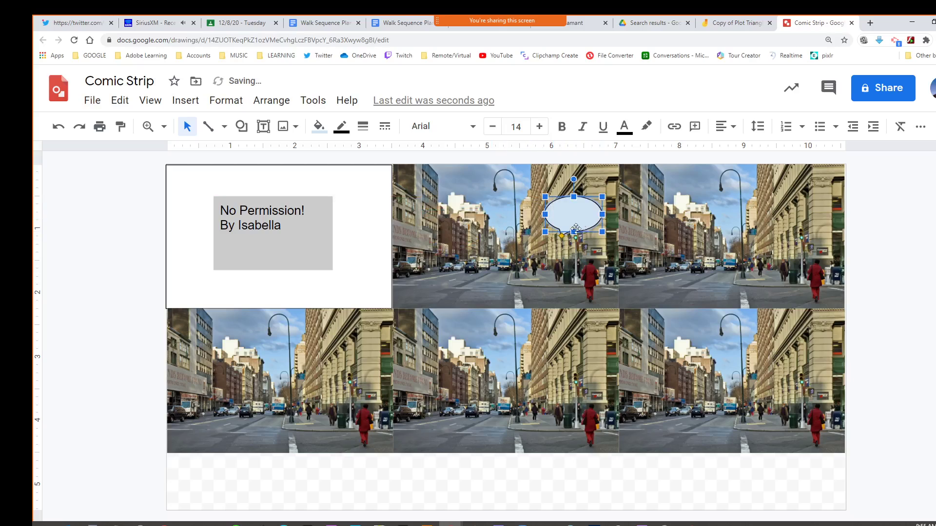
# Add a text box reading 'S' inside the bubble and nudge it into place
pyautogui.click(263, 128)
pyautogui.moveTo(556, 206); pyautogui.dragTo(586, 221)
pyautogui.write('S')
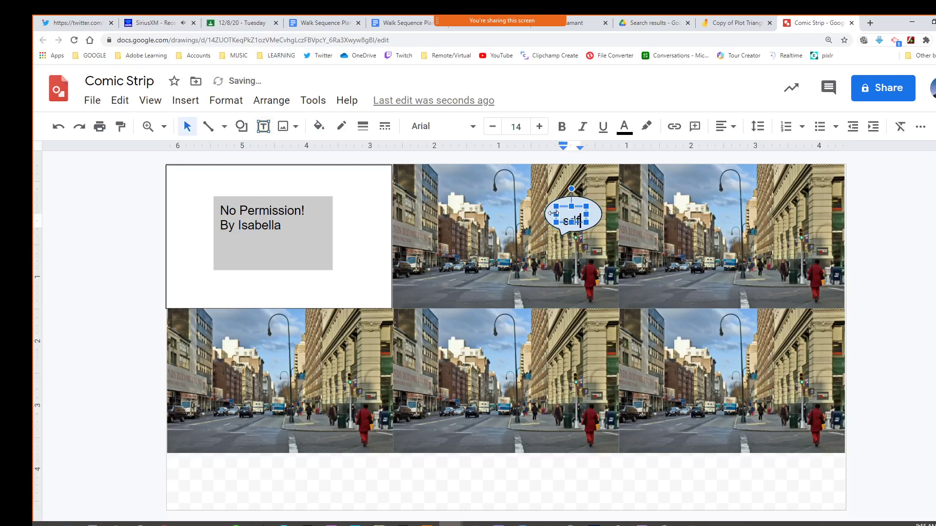
pyautogui.click(580, 220)
pyautogui.moveTo(580, 221); pyautogui.dragTo(577, 224)
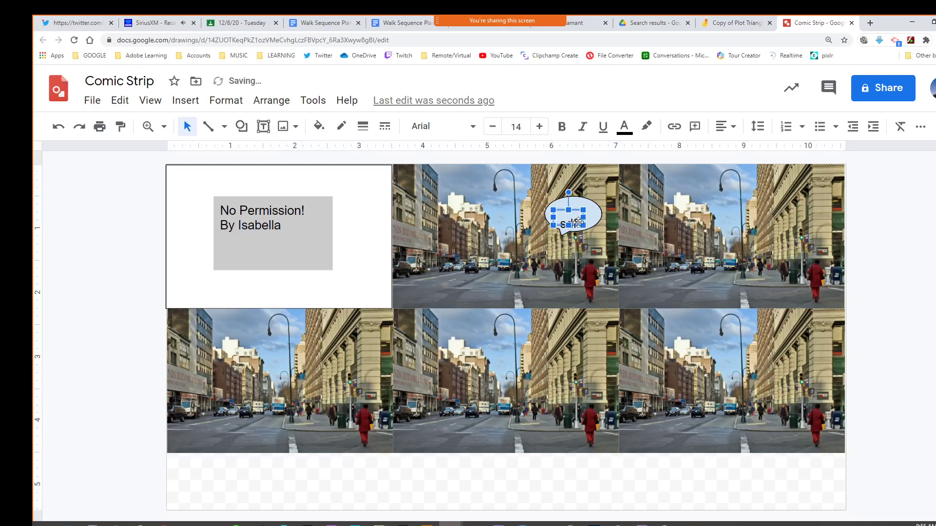
pyautogui.press('Escape')
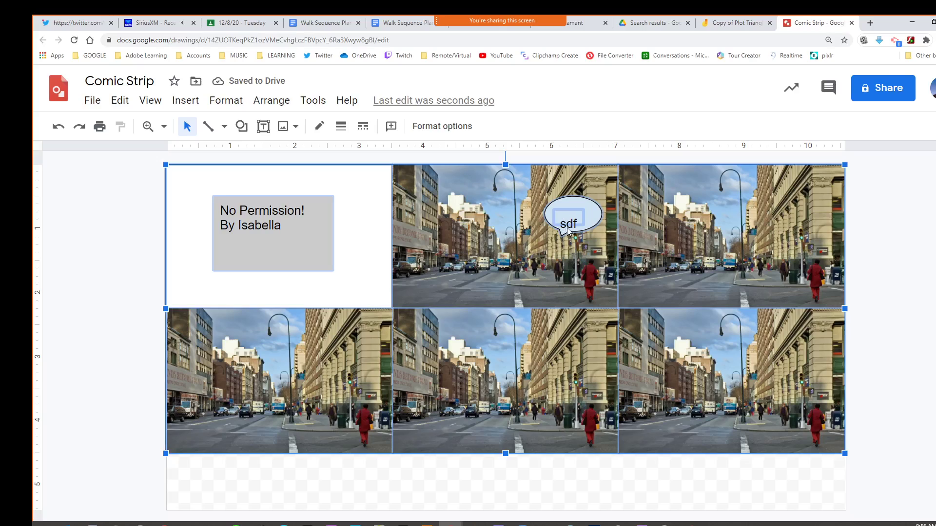
pyautogui.moveTo(569, 229); pyautogui.dragTo(570, 229)
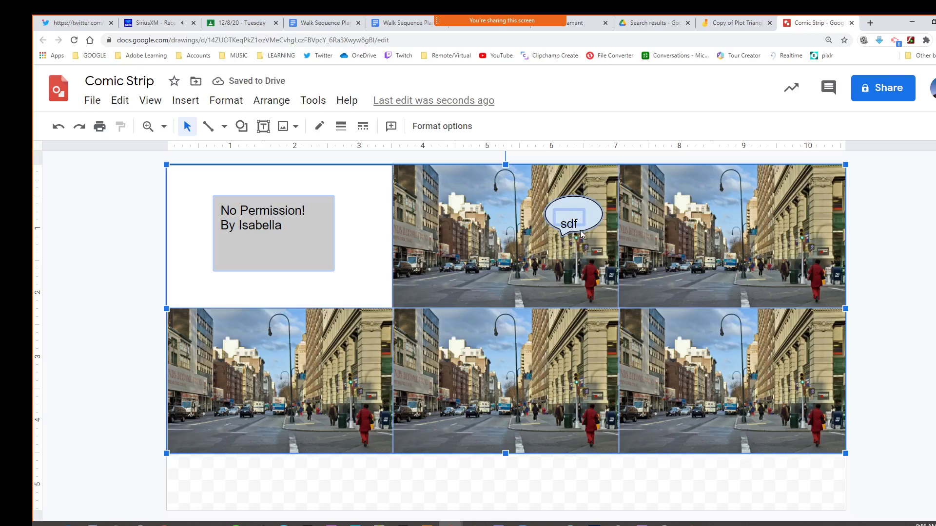
pyautogui.press('Escape')
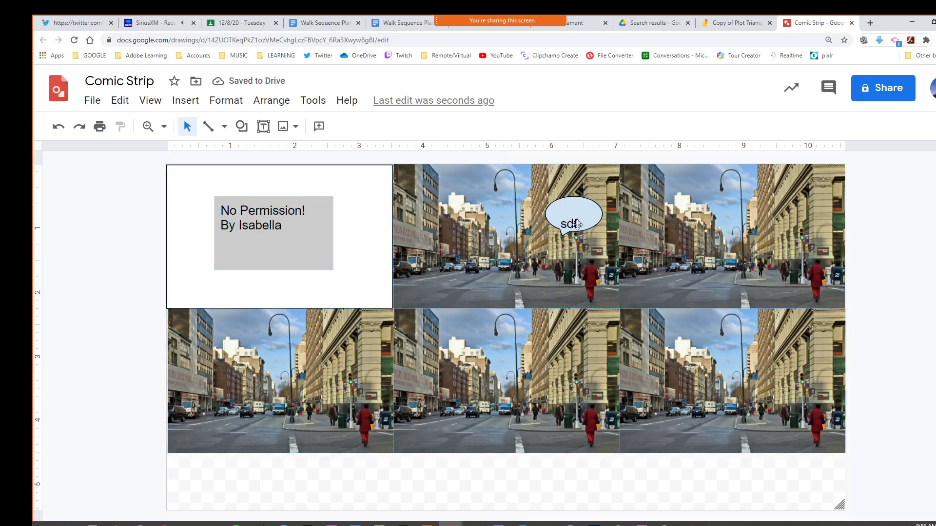
# Change the bubble text to 'Stop', resize the bubble around it, and zoom in on it
pyautogui.click(574, 224)
pyautogui.click(572, 221)
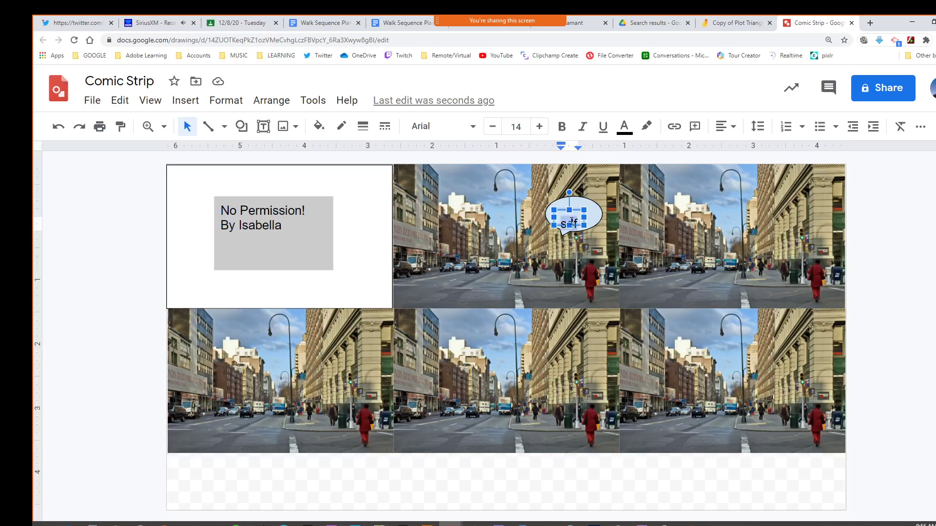
pyautogui.press('BackSpace')
pyautogui.write('top')
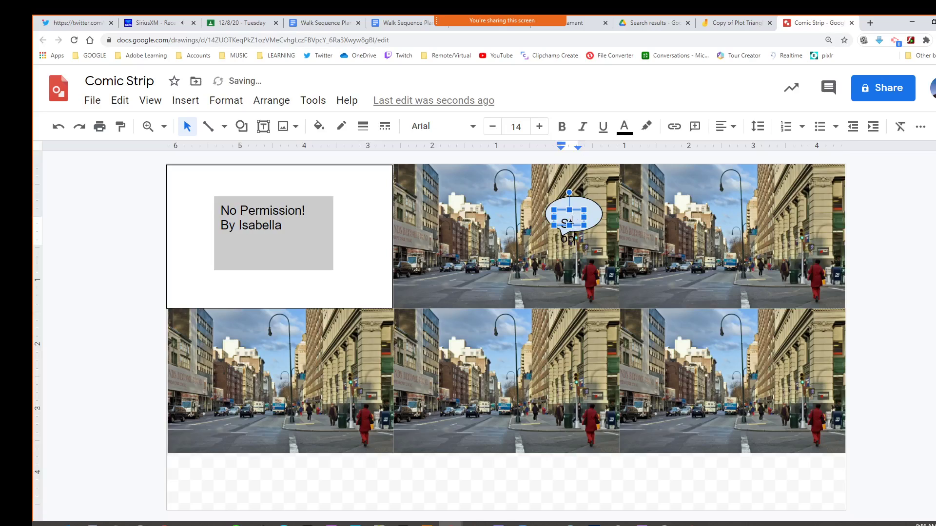
pyautogui.moveTo(603, 220); pyautogui.dragTo(571, 205)
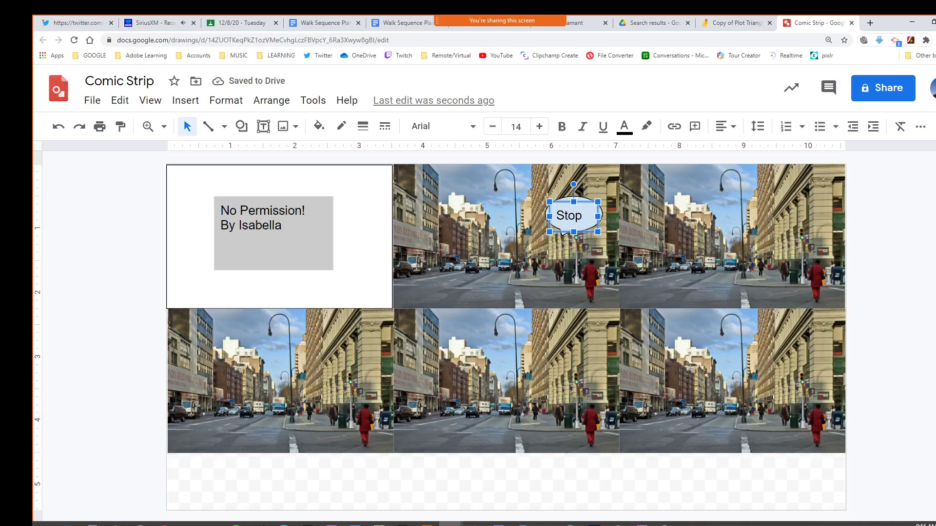
pyautogui.click(923, 320)
pyautogui.click(148, 126)
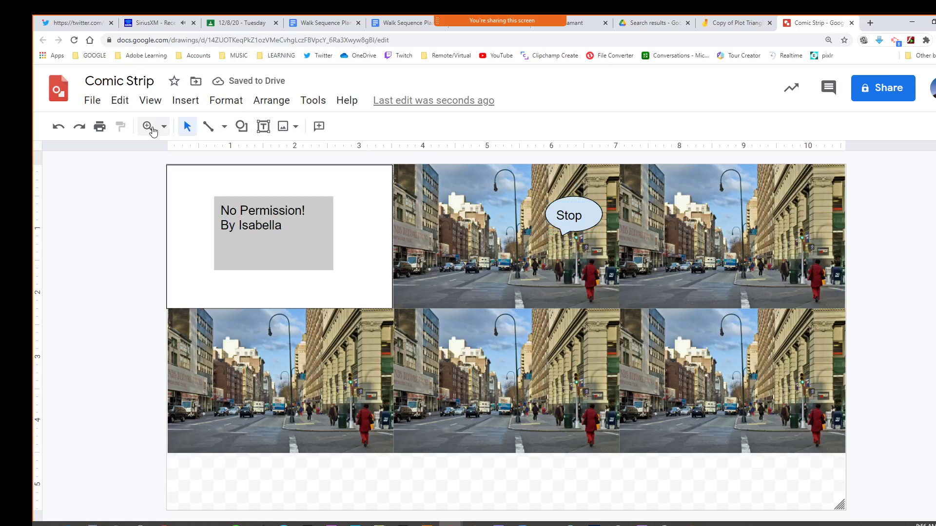
pyautogui.click(574, 227)
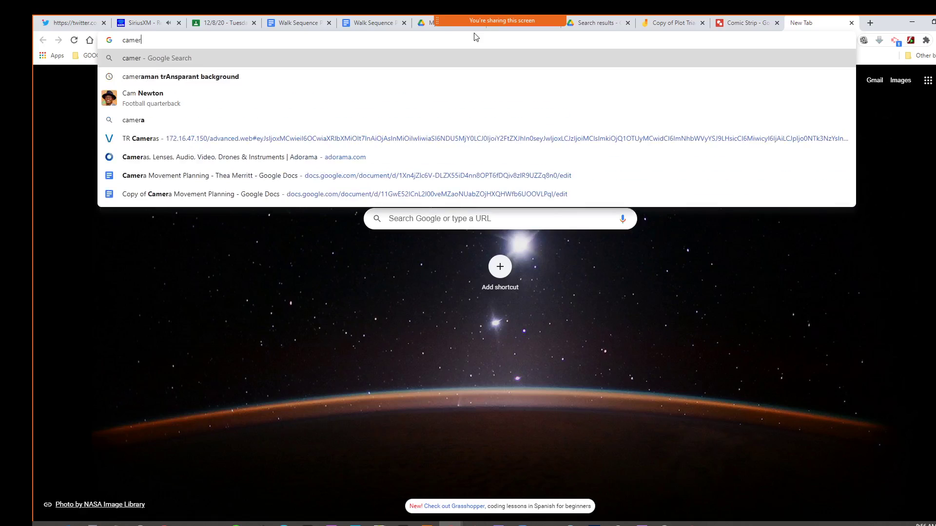
# Search Google for 'cameraman' and return to the Comic Strip drawing
pyautogui.write('n')
pyautogui.press('Return')
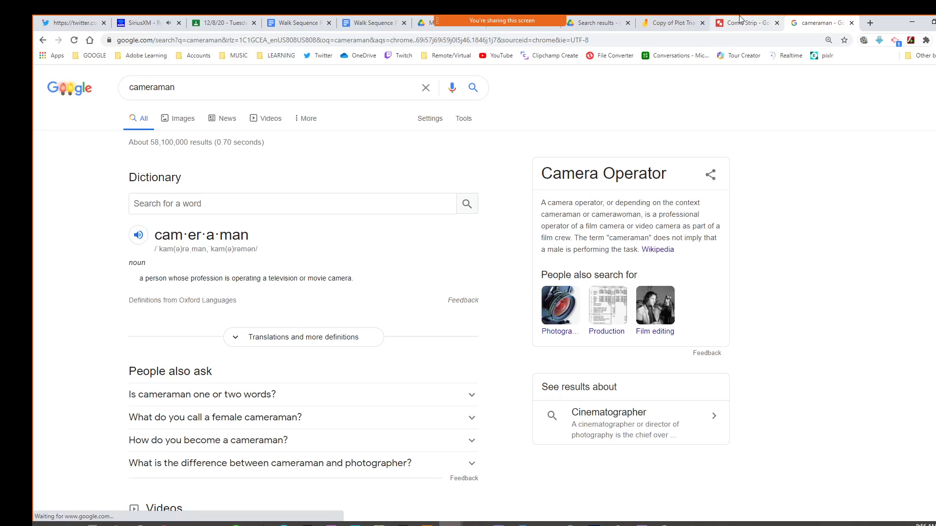
pyautogui.click(740, 23)
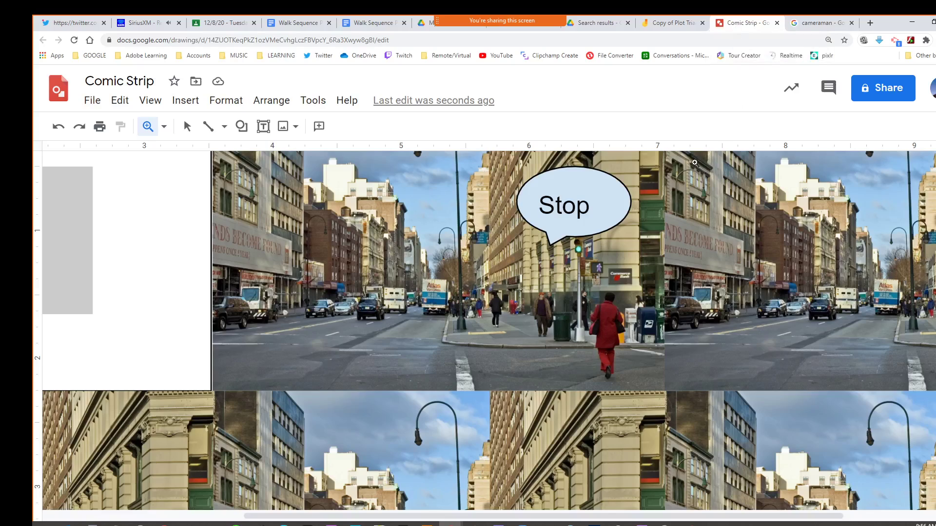
# Replace 'street' with a cameraman search in the drawing's Search the web image panel
pyautogui.click(185, 100)
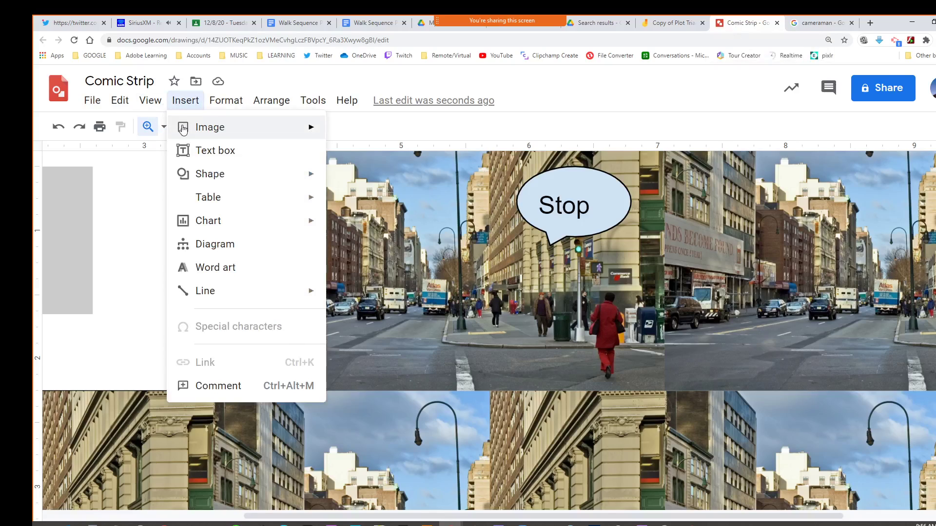
pyautogui.moveTo(290, 134)
pyautogui.click(345, 155)
pyautogui.click(808, 136)
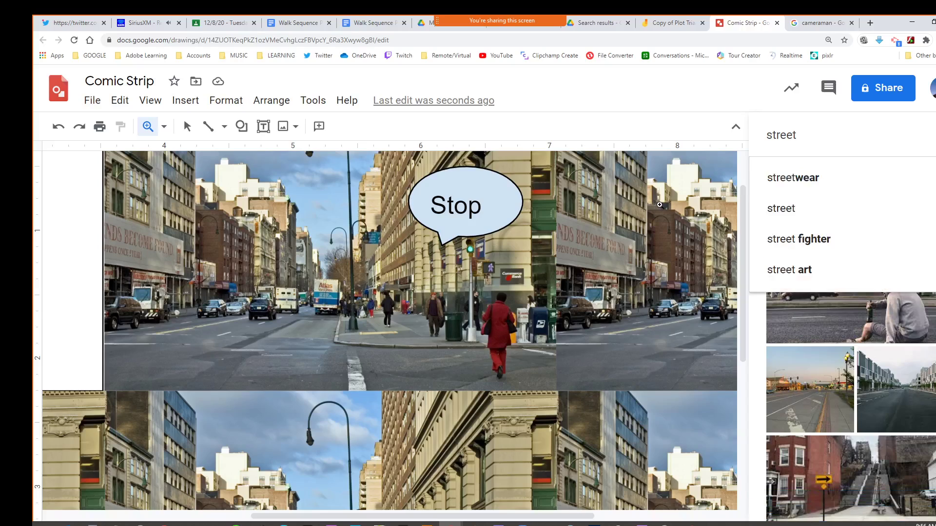
pyautogui.hotkey('ctrl', 'a')
pyautogui.write('camera')
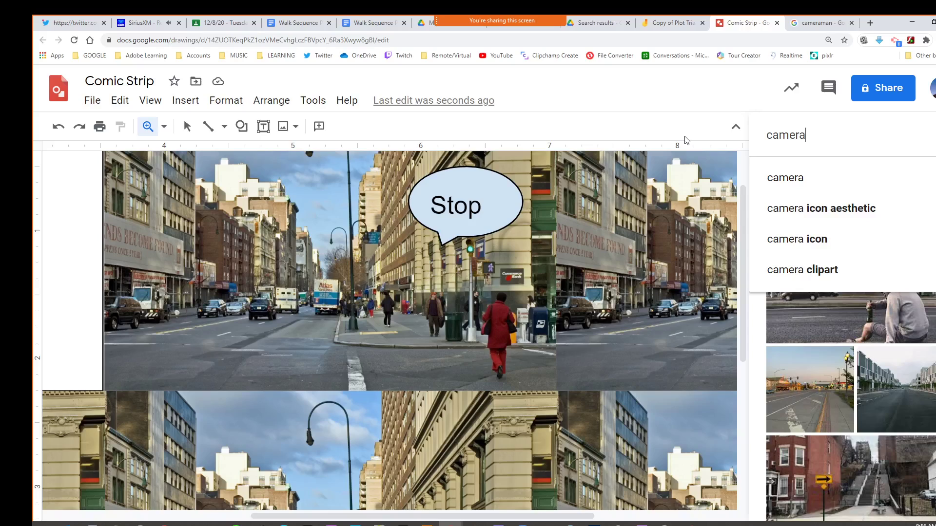
pyautogui.press('Return')
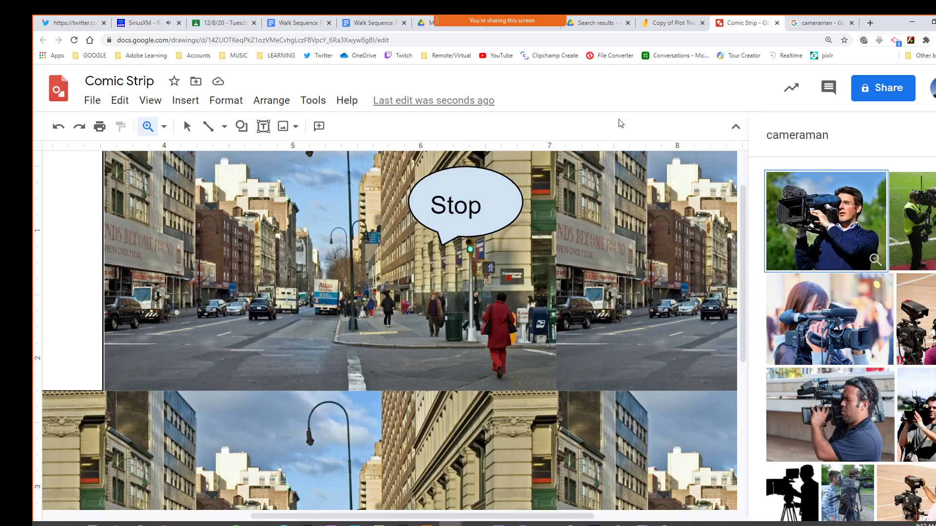
# Insert the cameraman-with-video-camera photo and fit the whole strip in view
pyautogui.click(850, 222)
pyautogui.click(919, 501)
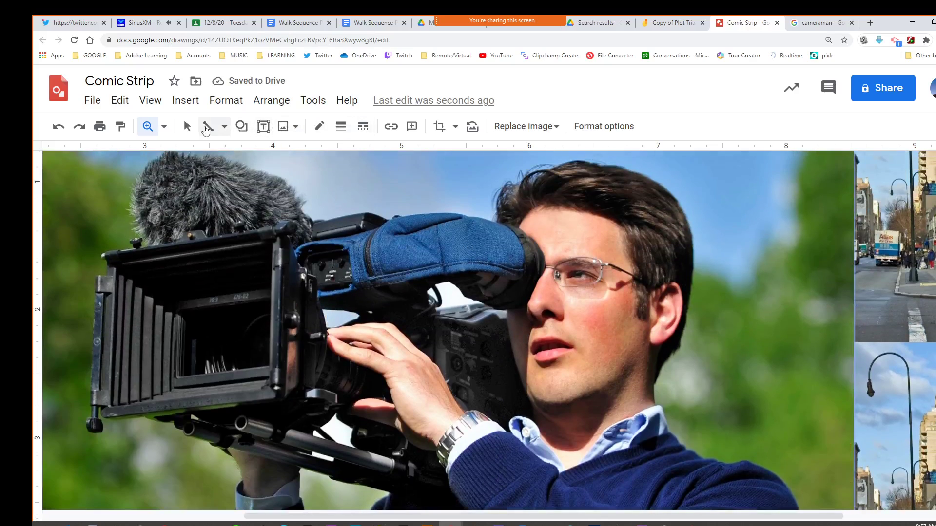
pyautogui.click(164, 127)
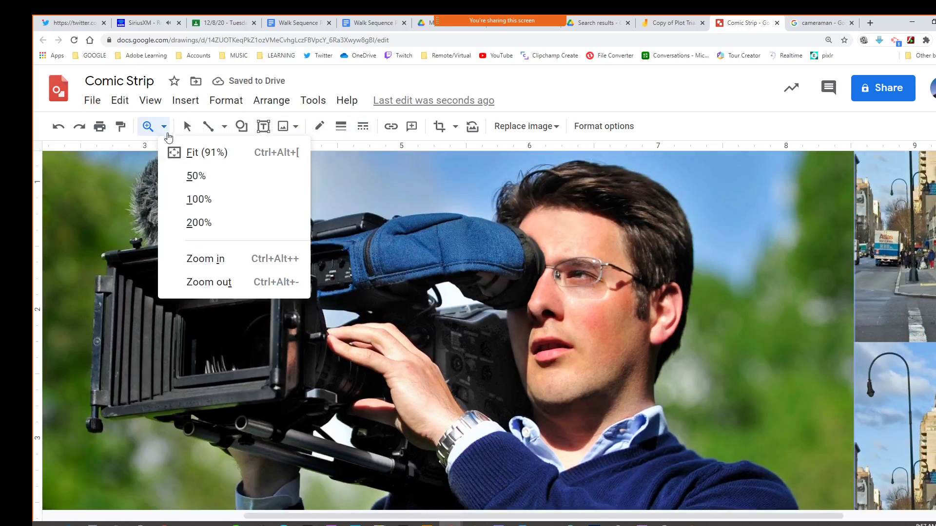
pyautogui.click(185, 156)
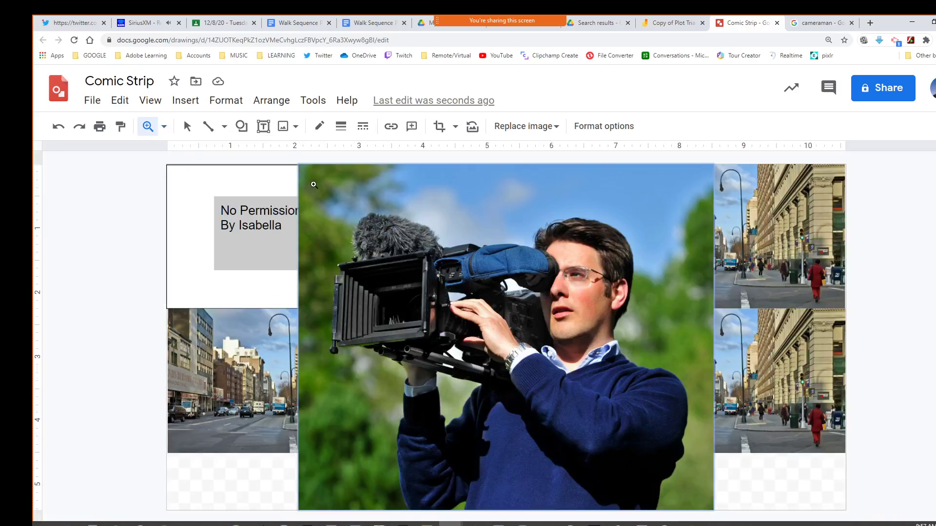
# Shrink the cameraman photo and place it across the middle panels below the Stop bubble
pyautogui.click(187, 127)
pyautogui.click(372, 211)
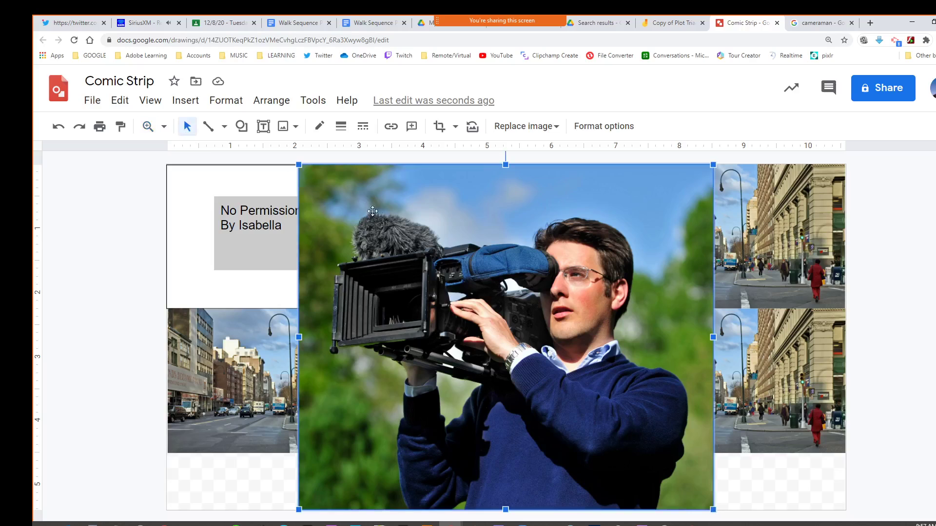
pyautogui.moveTo(299, 165); pyautogui.dragTo(440, 291)
pyautogui.moveTo(497, 327); pyautogui.dragTo(468, 267)
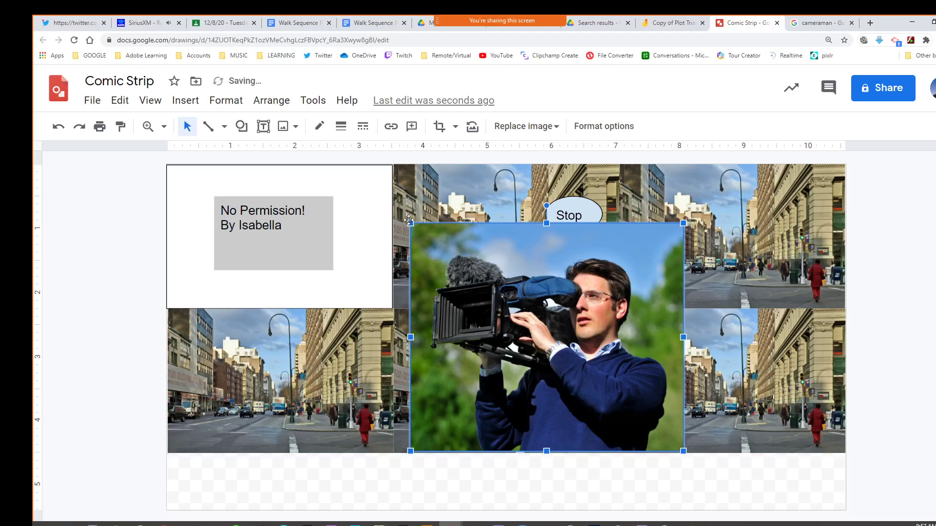
pyautogui.moveTo(410, 222); pyautogui.dragTo(466, 271)
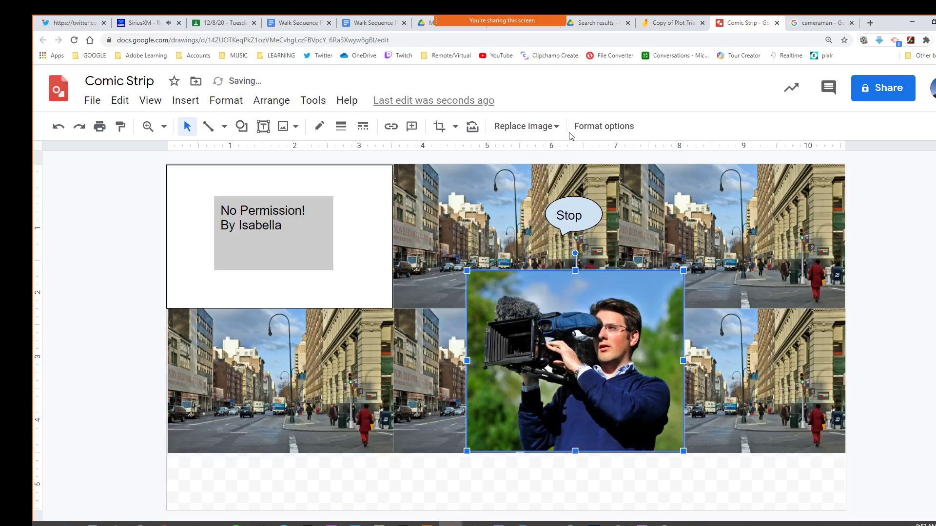
# Review the photo's Drop shadow, Adjustments and Recolor settings unchanged, then return to the search tab
pyautogui.click(598, 128)
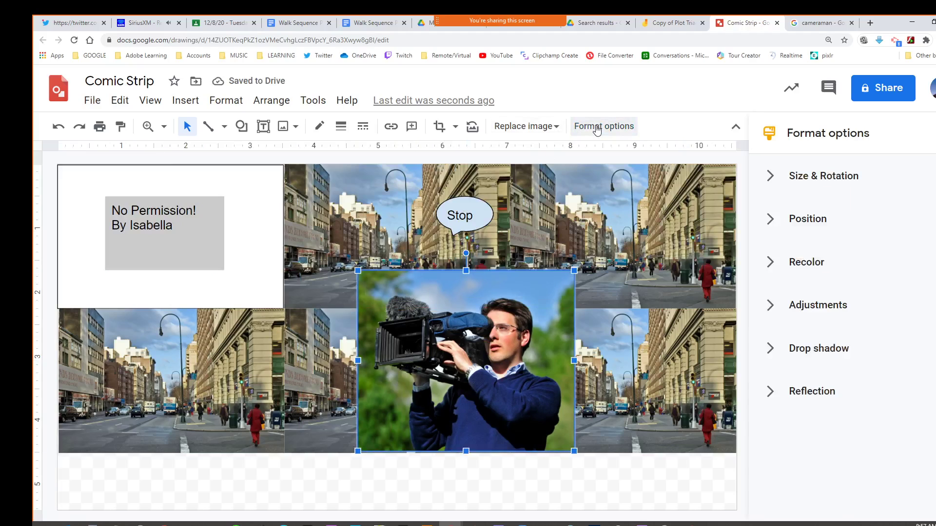
pyautogui.click(770, 349)
pyautogui.click(774, 339)
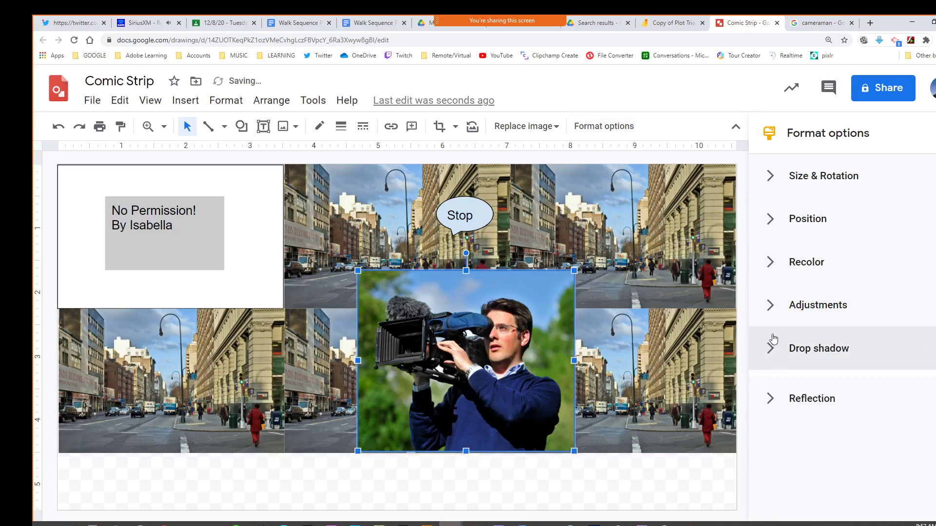
pyautogui.click(771, 306)
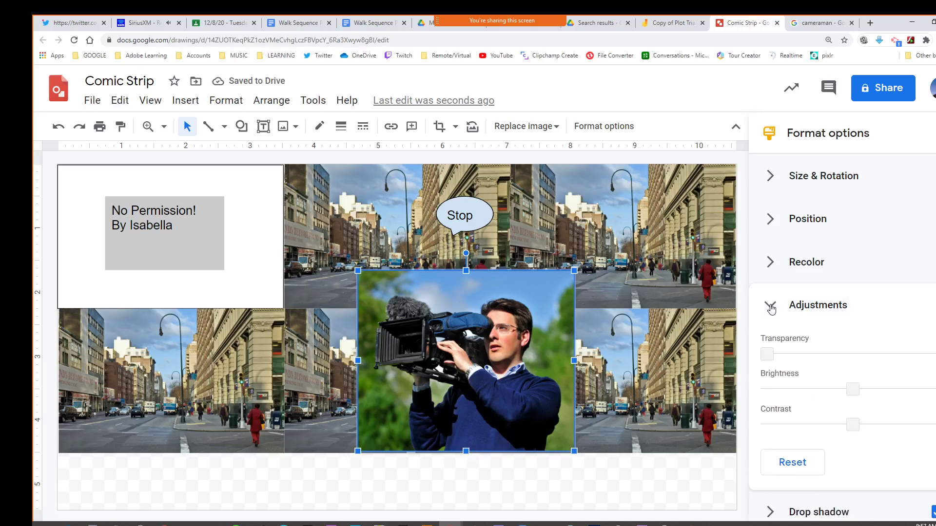
pyautogui.click(771, 306)
pyautogui.click(771, 259)
pyautogui.click(772, 254)
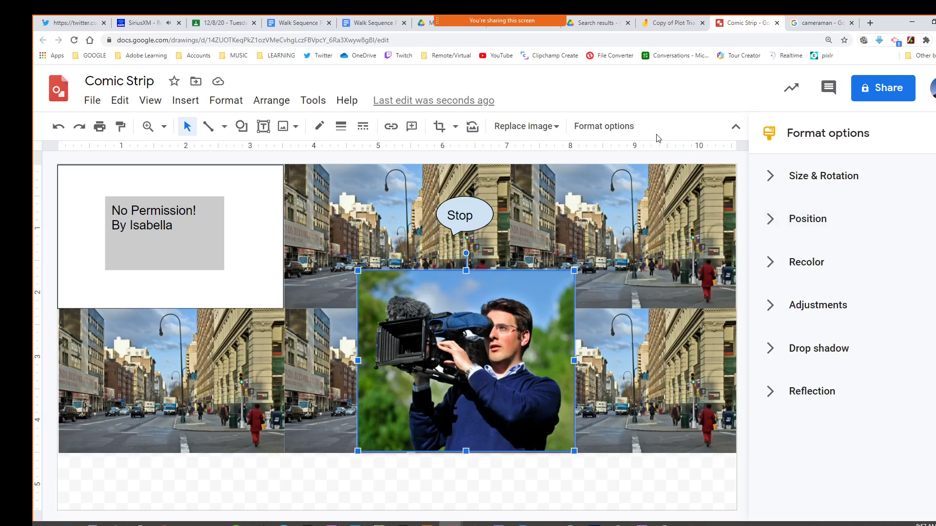
pyautogui.click(812, 27)
# Open Pixlr E, dismiss its Christmas contest promotion, and go back to the cameraman image results
pyautogui.click(181, 122)
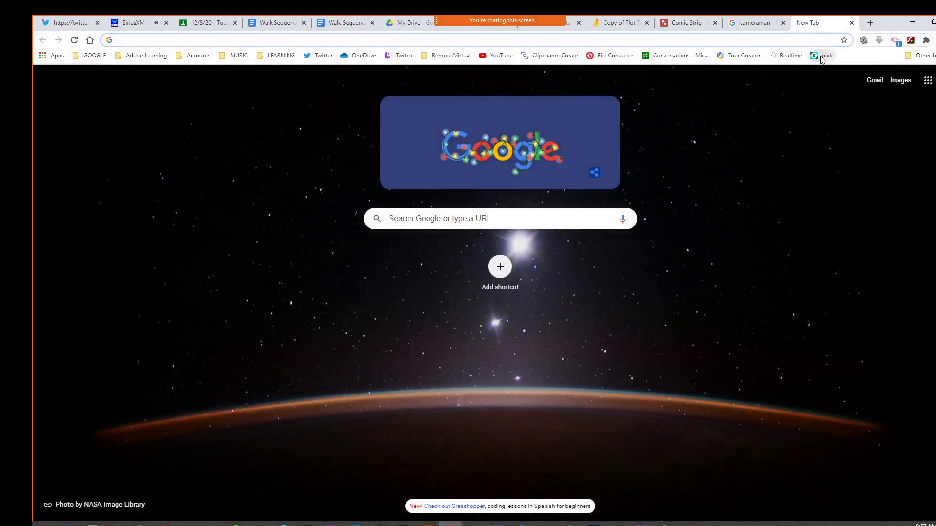
pyautogui.click(822, 56)
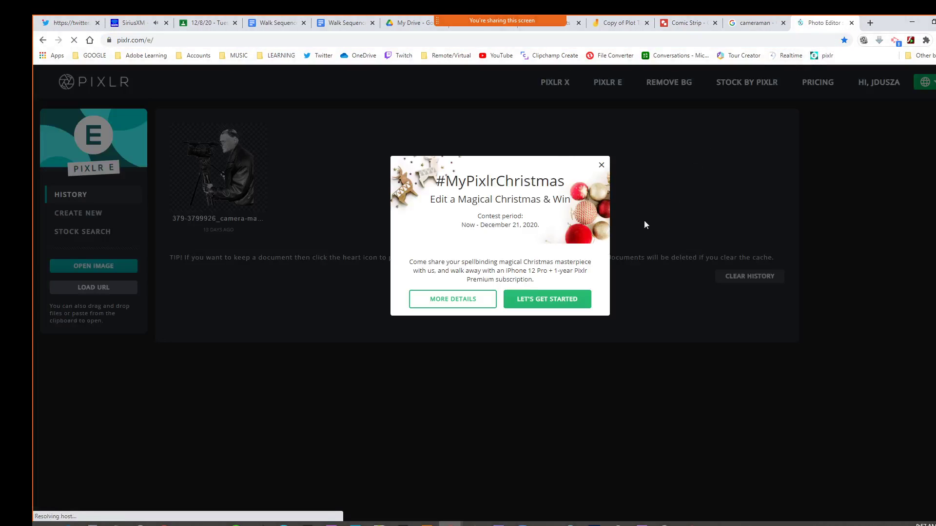
pyautogui.click(601, 165)
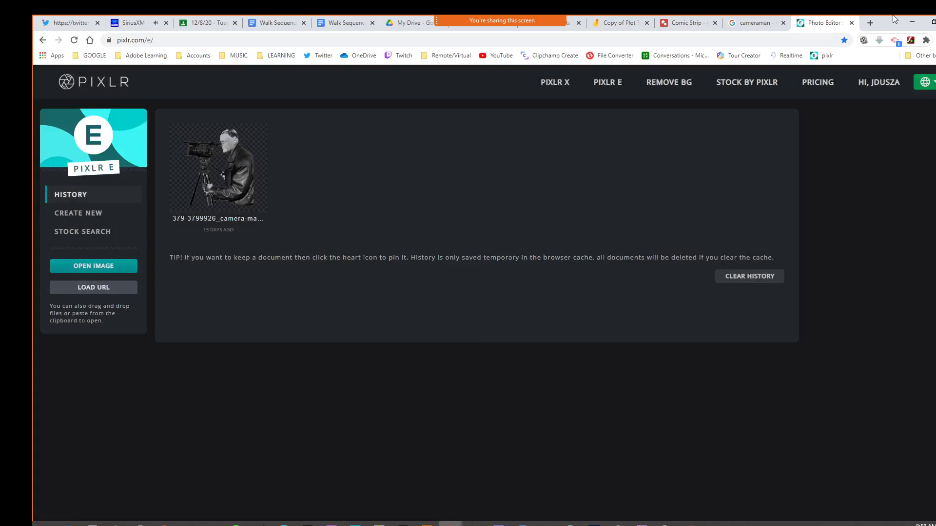
pyautogui.click(750, 23)
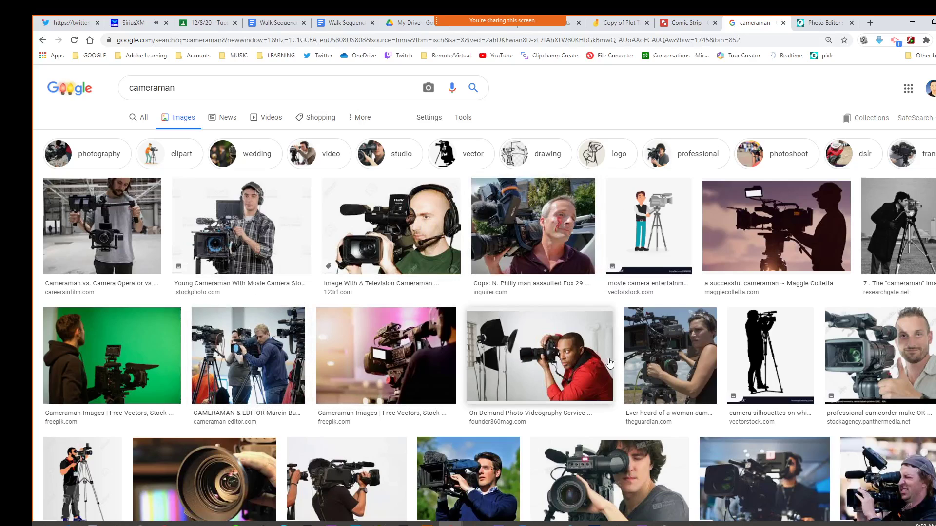
# Copy the image address of the photographer-in-red-shirt photo and return to Pixlr E
pyautogui.click(565, 353)
pyautogui.rightClick(729, 222)
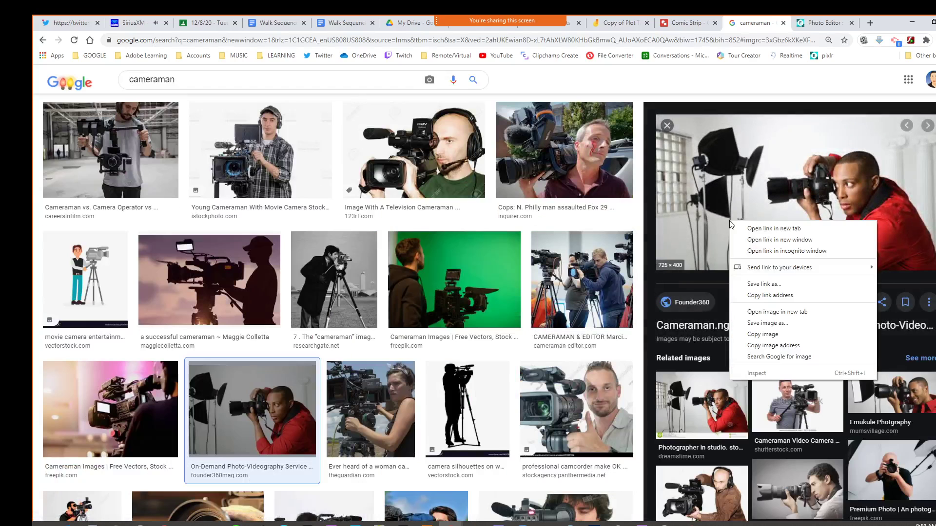
pyautogui.click(773, 345)
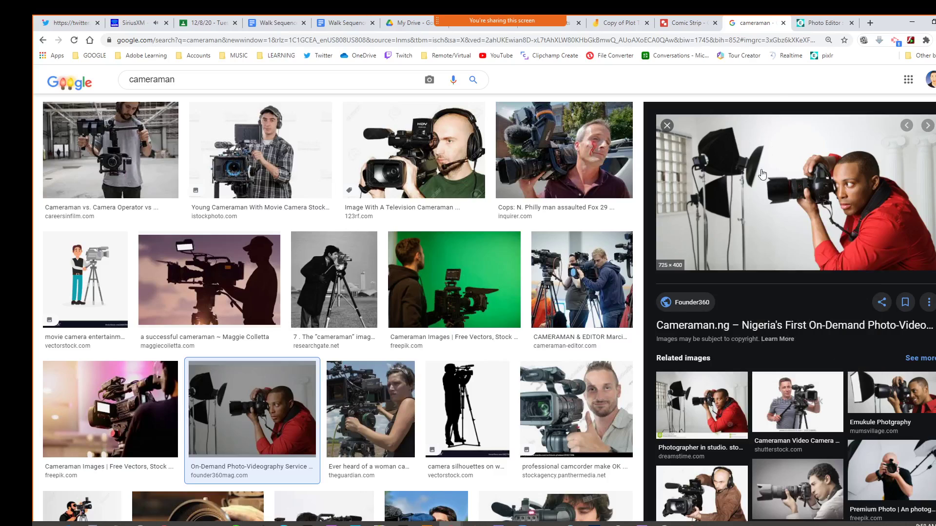
pyautogui.click(824, 23)
# Paste the copied address into Pixlr's Open image URL dialog and load cameraman-4-compressor.jpg
pyautogui.click(92, 287)
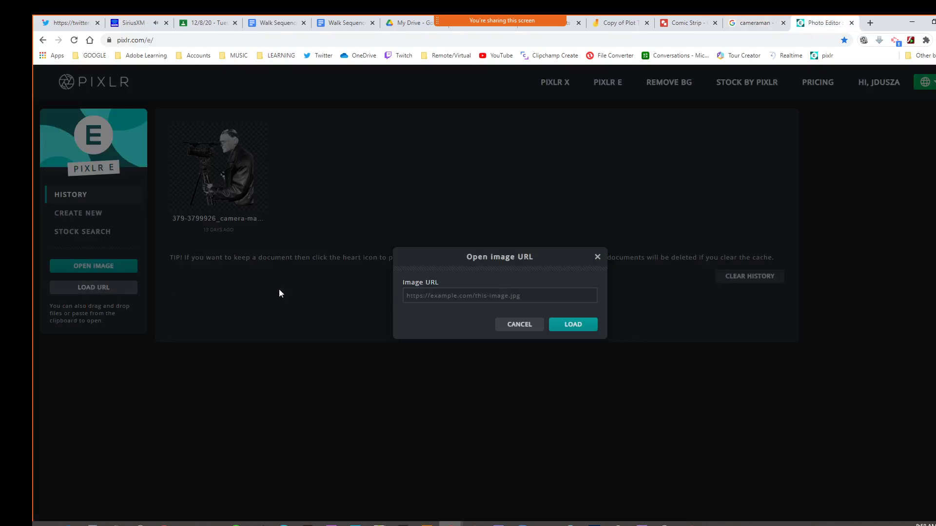
pyautogui.click(438, 296)
pyautogui.rightClick(438, 297)
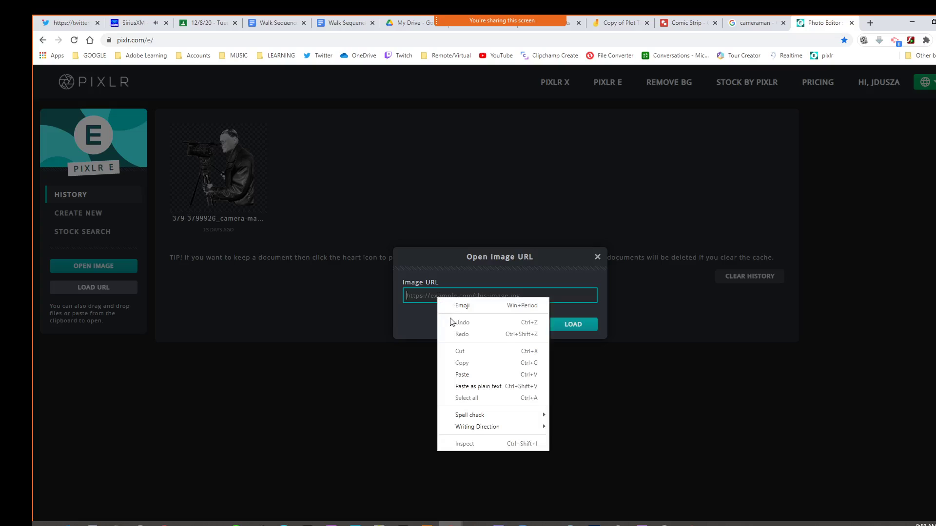
pyautogui.click(457, 376)
pyautogui.click(554, 326)
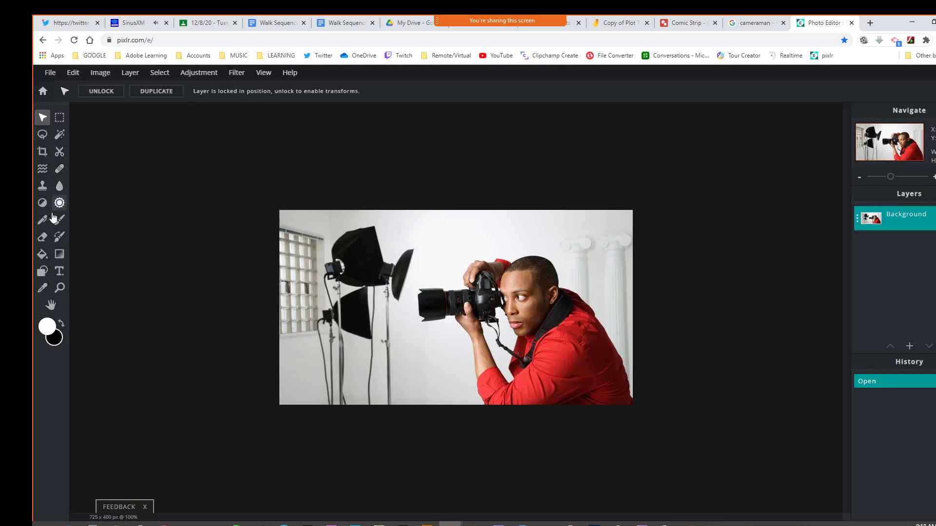
# Erase the grey studio backdrop around the photographer with the Eraser tool
pyautogui.click(42, 237)
pyautogui.moveTo(354, 252)
pyautogui.mouseDown()
pyautogui.moveTo(416, 246)
pyautogui.moveTo(299, 248)
pyautogui.moveTo(378, 221)
pyautogui.moveTo(498, 235)
pyautogui.moveTo(423, 242)
pyautogui.moveTo(546, 231)
pyautogui.moveTo(358, 222)
pyautogui.moveTo(429, 244)
pyautogui.moveTo(342, 274)
pyautogui.moveTo(396, 284)
pyautogui.moveTo(313, 307)
pyautogui.moveTo(429, 361)
pyautogui.moveTo(417, 383)
pyautogui.moveTo(353, 391)
pyautogui.moveTo(355, 328)
pyautogui.moveTo(290, 260)
pyautogui.moveTo(308, 311)
pyautogui.moveTo(290, 298)
pyautogui.moveTo(281, 315)
pyautogui.moveTo(308, 370)
pyautogui.moveTo(384, 344)
pyautogui.moveTo(403, 271)
pyautogui.moveTo(414, 267)
pyautogui.moveTo(341, 287)
pyautogui.moveTo(305, 270)
pyautogui.moveTo(333, 276)
pyautogui.moveTo(358, 310)
pyautogui.moveTo(349, 346)
pyautogui.moveTo(471, 404)
pyautogui.moveTo(450, 339)
pyautogui.moveTo(363, 331)
pyautogui.moveTo(351, 290)
pyautogui.moveTo(490, 220)
pyautogui.moveTo(536, 222)
pyautogui.moveTo(565, 247)
pyautogui.moveTo(634, 364)
pyautogui.moveTo(614, 280)
pyautogui.moveTo(570, 222)
pyautogui.moveTo(335, 204)
pyautogui.moveTo(612, 216)
pyautogui.moveTo(631, 233)
pyautogui.moveTo(635, 284)
pyautogui.moveTo(580, 217)
pyautogui.moveTo(581, 240)
pyautogui.moveTo(608, 293)
pyautogui.moveTo(623, 296)
pyautogui.moveTo(614, 235)
pyautogui.moveTo(625, 216)
pyautogui.moveTo(468, 229)
pyautogui.moveTo(359, 282)
pyautogui.moveTo(410, 270)
pyautogui.moveTo(394, 318)
pyautogui.moveTo(446, 364)
pyautogui.moveTo(345, 354)
pyautogui.moveTo(422, 365)
pyautogui.moveTo(275, 396)
pyautogui.moveTo(355, 384)
pyautogui.moveTo(321, 375)
pyautogui.moveTo(440, 393)
pyautogui.moveTo(406, 399)
pyautogui.moveTo(472, 377)
pyautogui.moveTo(448, 368)
pyautogui.moveTo(429, 368)
pyautogui.mouseUp()
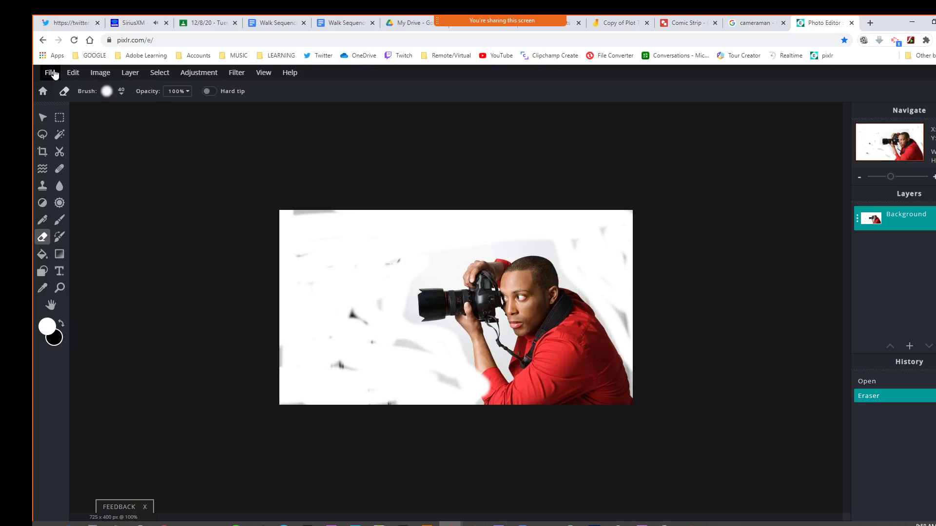
# Export the edited photo as the PNG Cameraman-4-compressor.png into the Pictures folder
pyautogui.click(53, 73)
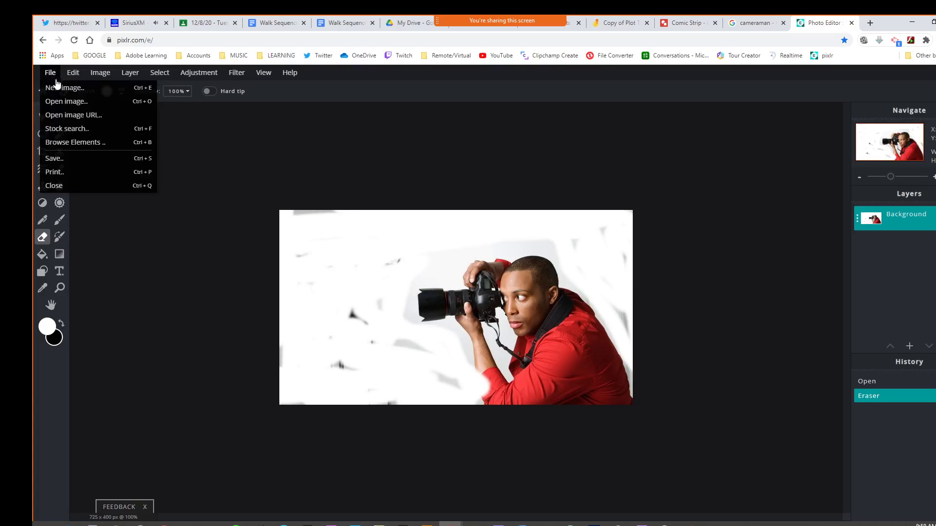
pyautogui.click(66, 159)
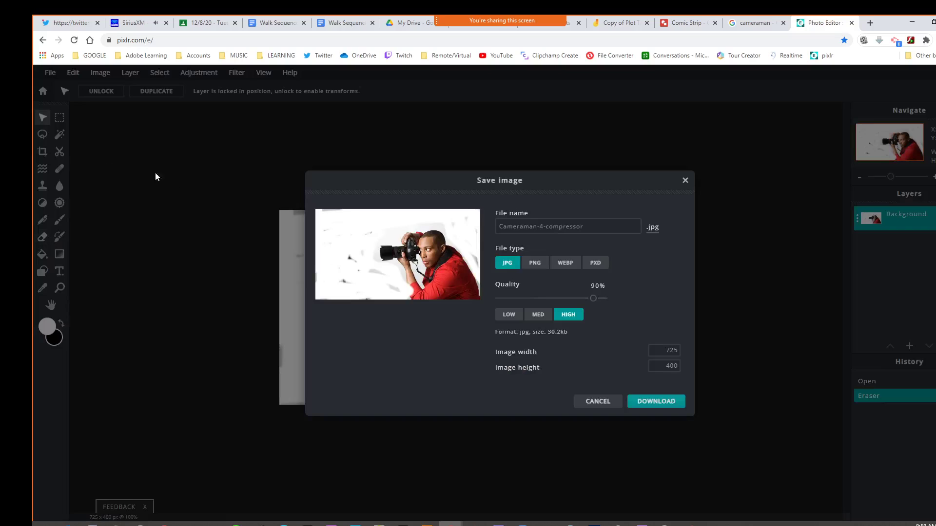
pyautogui.click(534, 265)
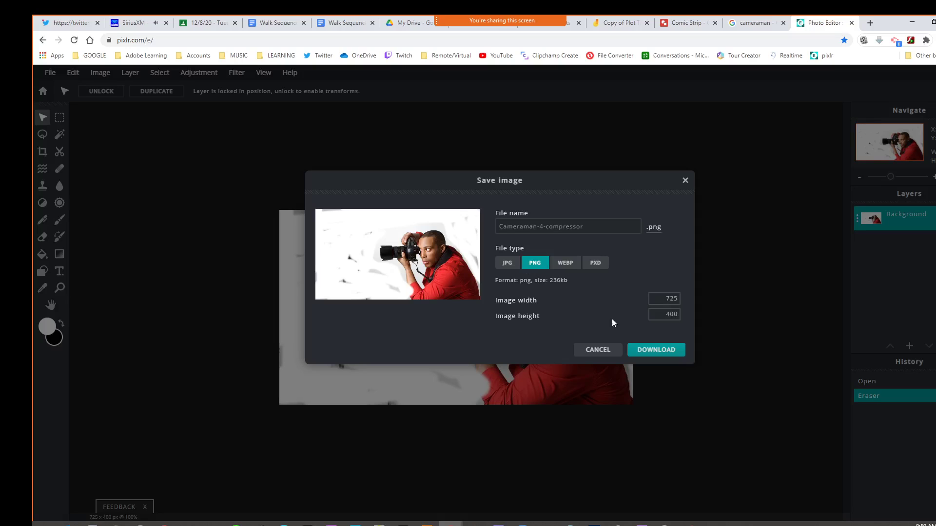
pyautogui.click(646, 352)
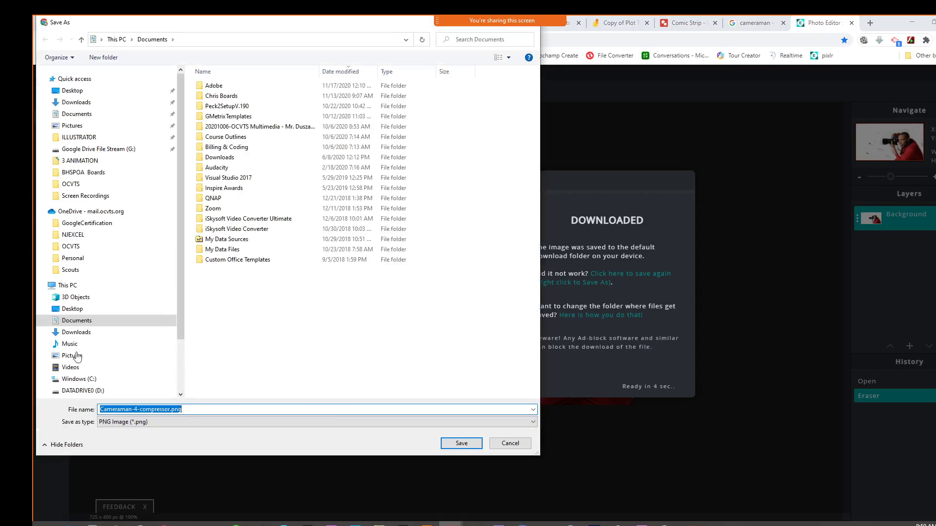
pyautogui.click(68, 125)
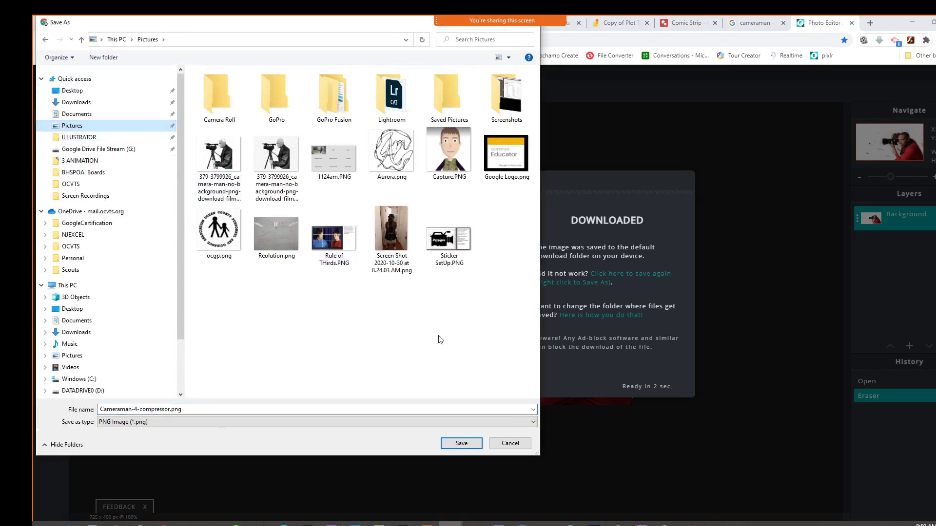
pyautogui.click(475, 443)
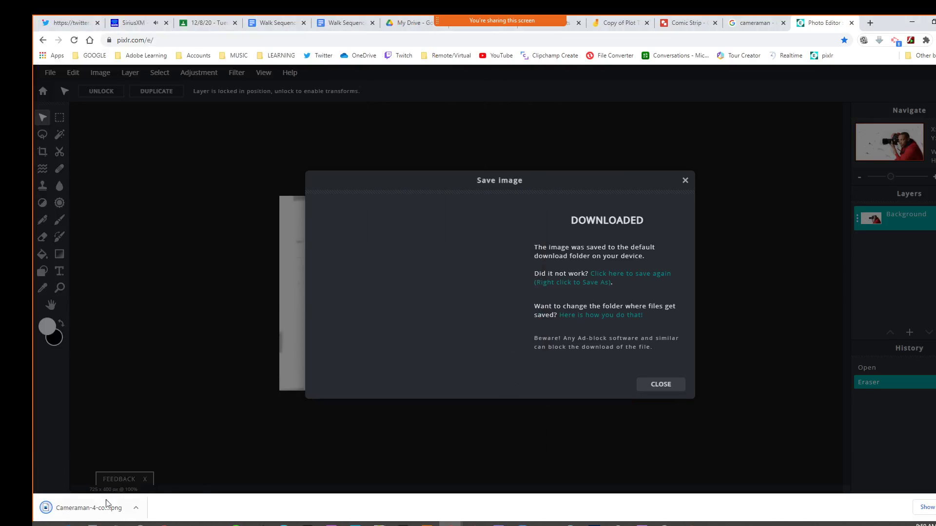
# In the Comic Strip drawing, delete the existing cameraman image and start uploading a replacement image
pyautogui.click(684, 22)
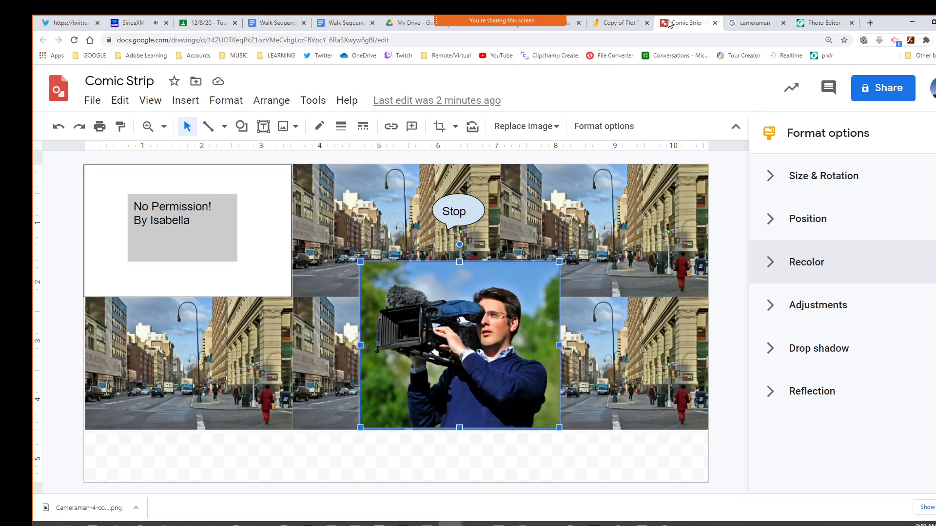
pyautogui.press('Delete')
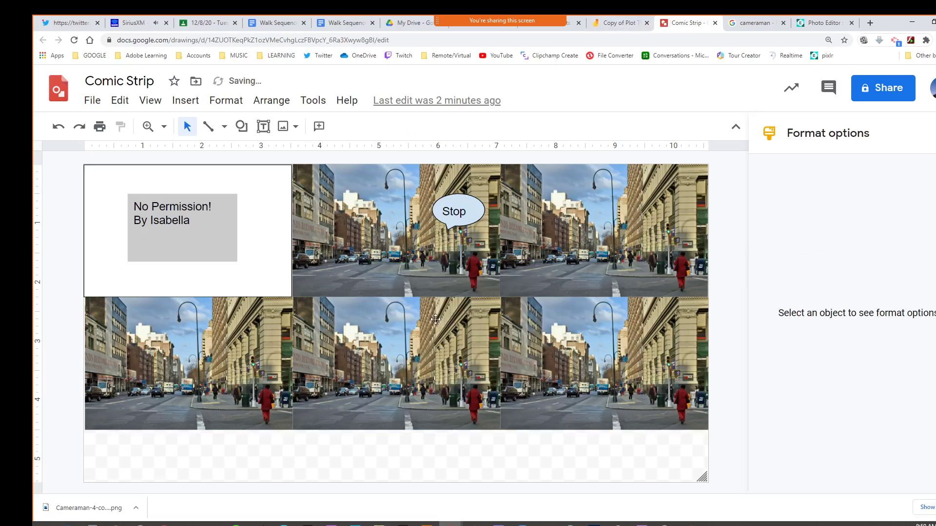
pyautogui.click(185, 100)
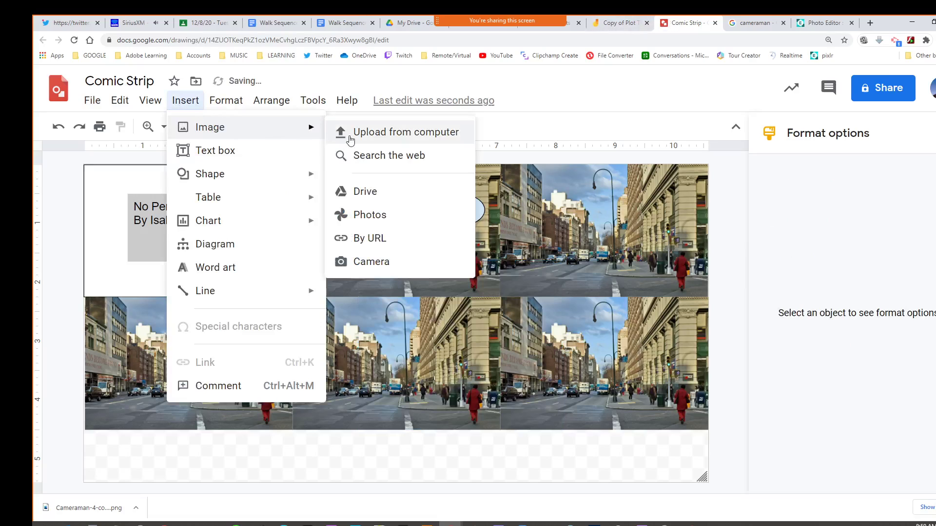
pyautogui.click(426, 196)
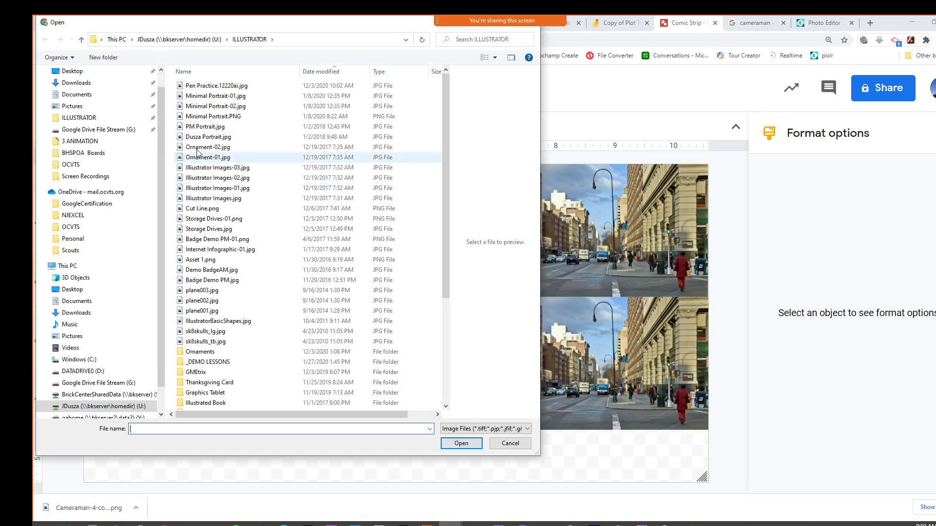
# Insert Cameraman-4-compressor.png from Pictures and move it right and down
pyautogui.click(72, 106)
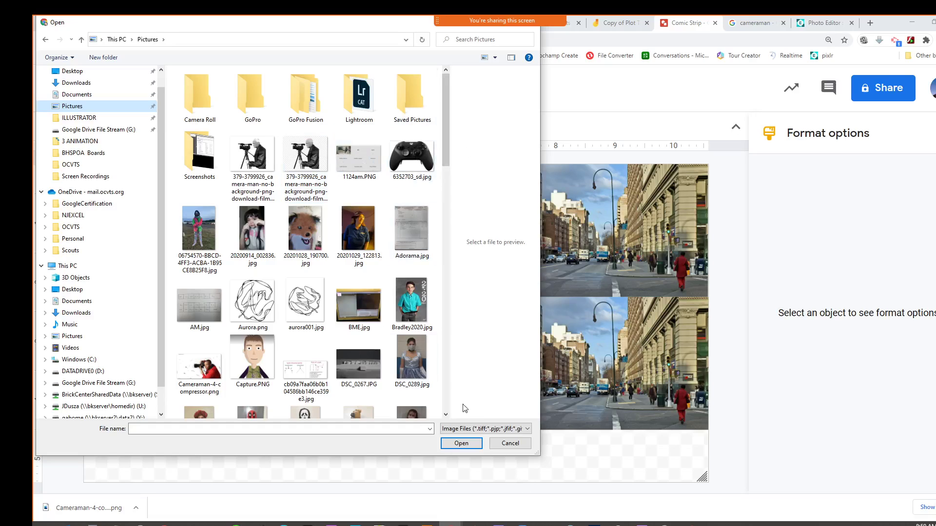
pyautogui.click(494, 59)
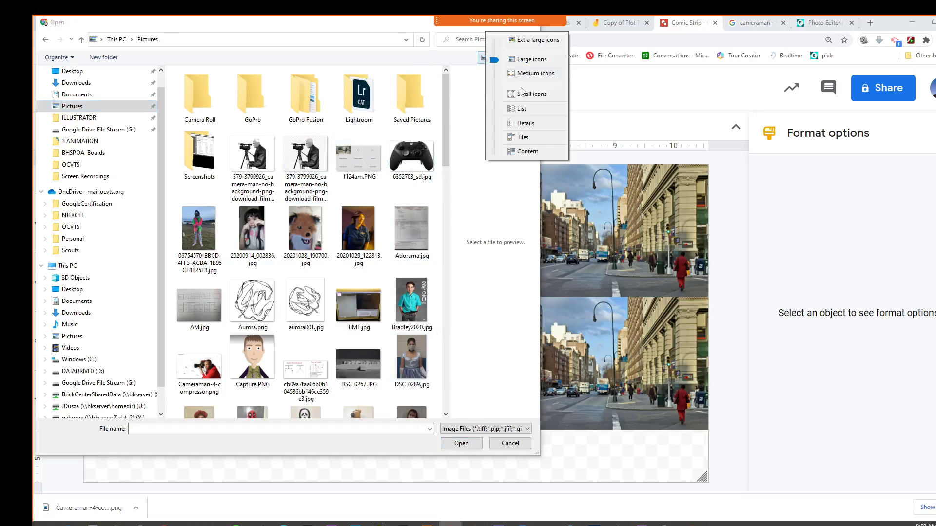
pyautogui.click(528, 123)
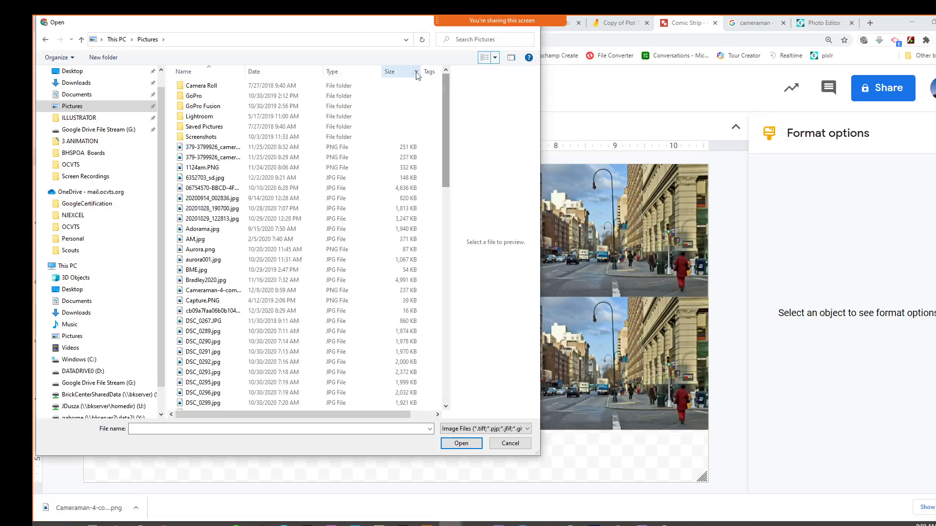
pyautogui.click(268, 73)
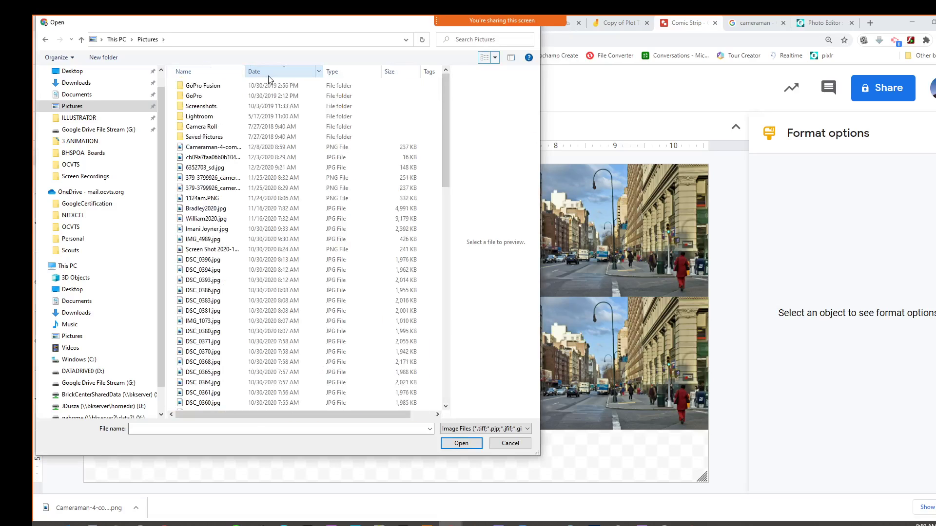
pyautogui.click(350, 148)
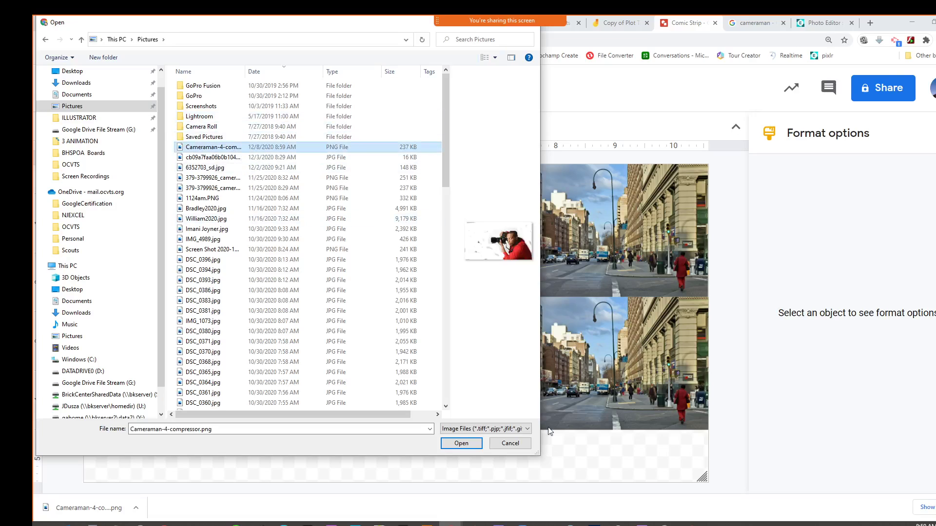
pyautogui.click(461, 444)
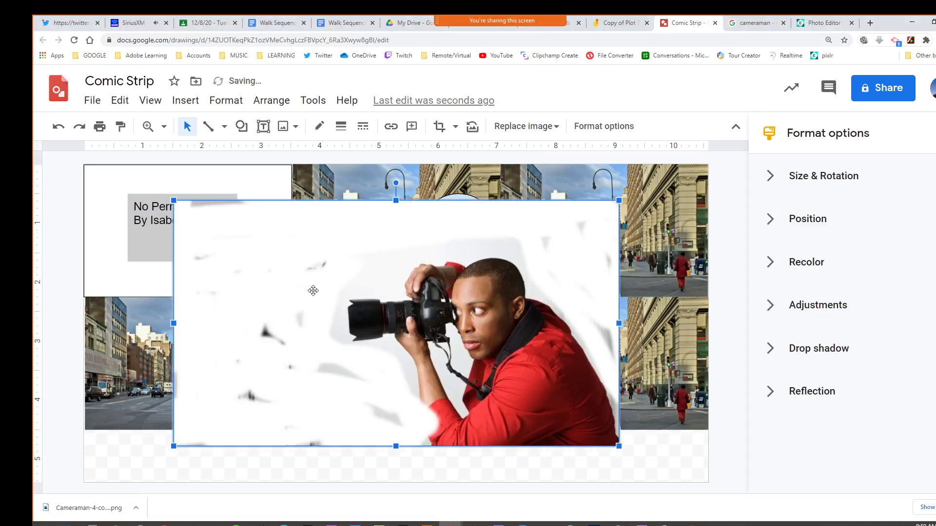
pyautogui.moveTo(312, 291); pyautogui.dragTo(367, 307)
# Delete the inserted photographer image and return to Pixlr E, dismissing the download notice
pyautogui.press('Delete')
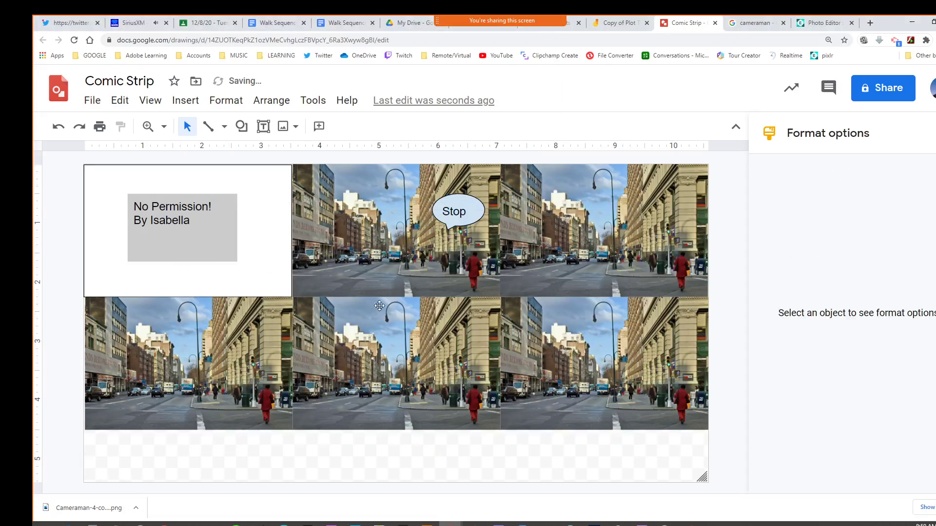
pyautogui.click(809, 24)
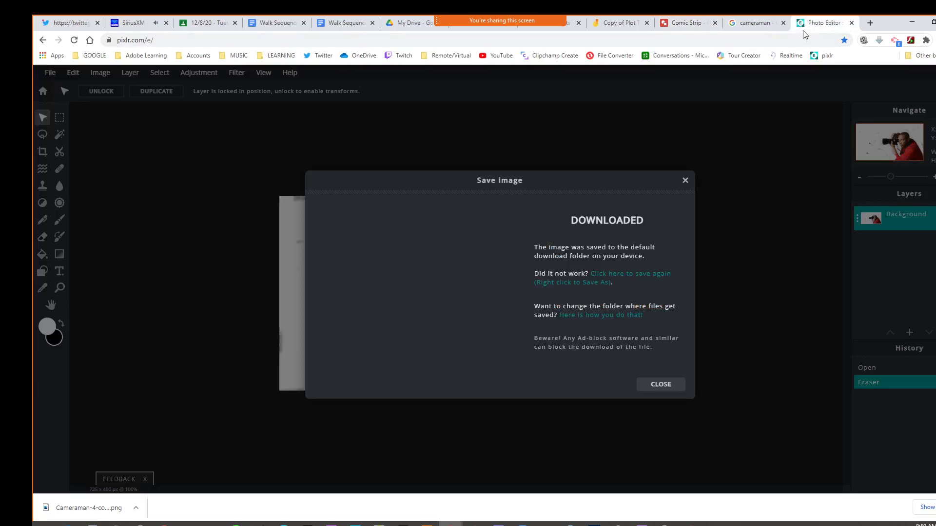
pyautogui.click(685, 181)
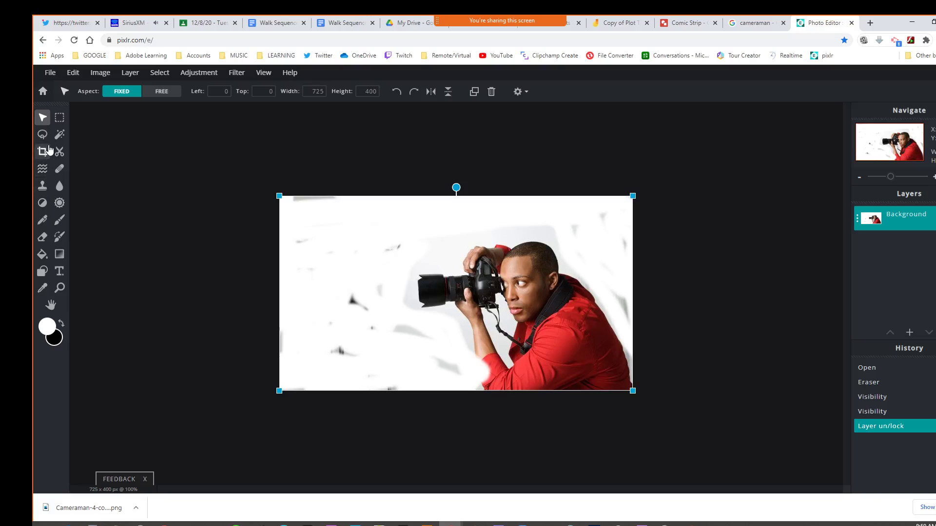
# Erase the white background along the left side and top of the cameraman photo
pyautogui.click(42, 236)
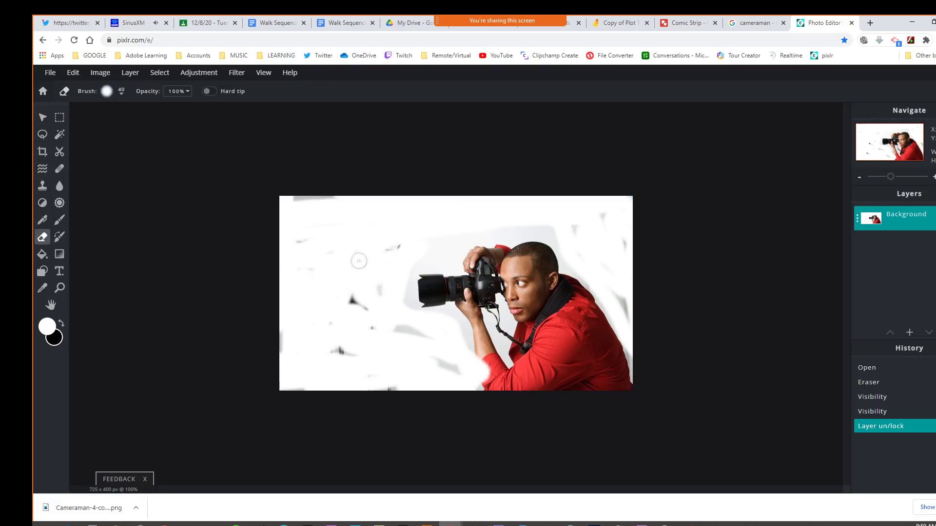
pyautogui.moveTo(359, 262)
pyautogui.mouseDown()
pyautogui.moveTo(346, 329)
pyautogui.moveTo(350, 272)
pyautogui.moveTo(328, 327)
pyautogui.moveTo(342, 258)
pyautogui.moveTo(359, 272)
pyautogui.moveTo(347, 325)
pyautogui.moveTo(386, 335)
pyautogui.moveTo(354, 287)
pyautogui.mouseUp()
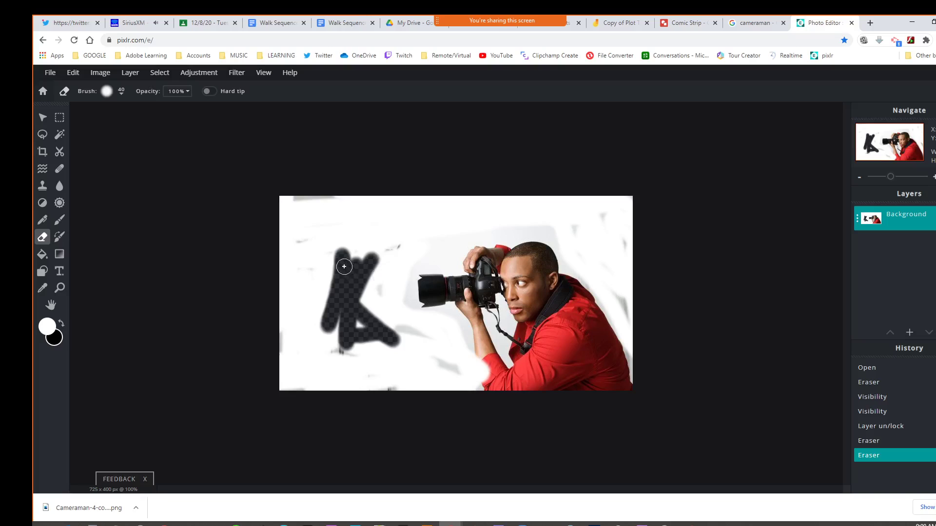
pyautogui.moveTo(344, 267)
pyautogui.mouseDown()
pyautogui.moveTo(426, 233)
pyautogui.moveTo(371, 270)
pyautogui.moveTo(382, 246)
pyautogui.moveTo(453, 219)
pyautogui.moveTo(280, 249)
pyautogui.moveTo(332, 212)
pyautogui.moveTo(455, 202)
pyautogui.moveTo(339, 196)
pyautogui.moveTo(248, 210)
pyautogui.moveTo(281, 204)
pyautogui.moveTo(287, 246)
pyautogui.moveTo(312, 199)
pyautogui.moveTo(617, 198)
pyautogui.moveTo(415, 213)
pyautogui.moveTo(561, 229)
pyautogui.moveTo(608, 254)
pyautogui.moveTo(559, 229)
pyautogui.moveTo(631, 322)
pyautogui.moveTo(626, 286)
pyautogui.moveTo(584, 247)
pyautogui.moveTo(590, 208)
pyautogui.moveTo(608, 227)
pyautogui.moveTo(572, 212)
pyautogui.moveTo(602, 228)
pyautogui.moveTo(626, 262)
pyautogui.moveTo(624, 194)
pyautogui.mouseUp()
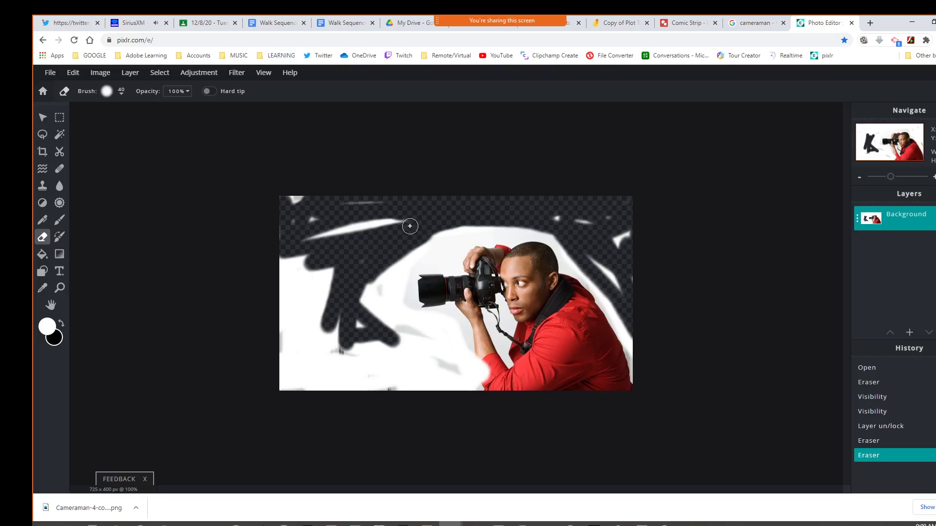
pyautogui.moveTo(409, 226)
pyautogui.mouseDown()
pyautogui.moveTo(371, 333)
pyautogui.moveTo(420, 349)
pyautogui.moveTo(381, 297)
pyautogui.moveTo(379, 250)
pyautogui.moveTo(294, 315)
pyautogui.moveTo(265, 359)
pyautogui.moveTo(355, 387)
pyautogui.moveTo(429, 366)
pyautogui.moveTo(458, 382)
pyautogui.moveTo(412, 388)
pyautogui.moveTo(226, 375)
pyautogui.moveTo(277, 422)
pyautogui.moveTo(300, 335)
pyautogui.moveTo(284, 350)
pyautogui.moveTo(344, 378)
pyautogui.moveTo(352, 294)
pyautogui.moveTo(313, 236)
pyautogui.moveTo(360, 283)
pyautogui.moveTo(351, 317)
pyautogui.mouseUp()
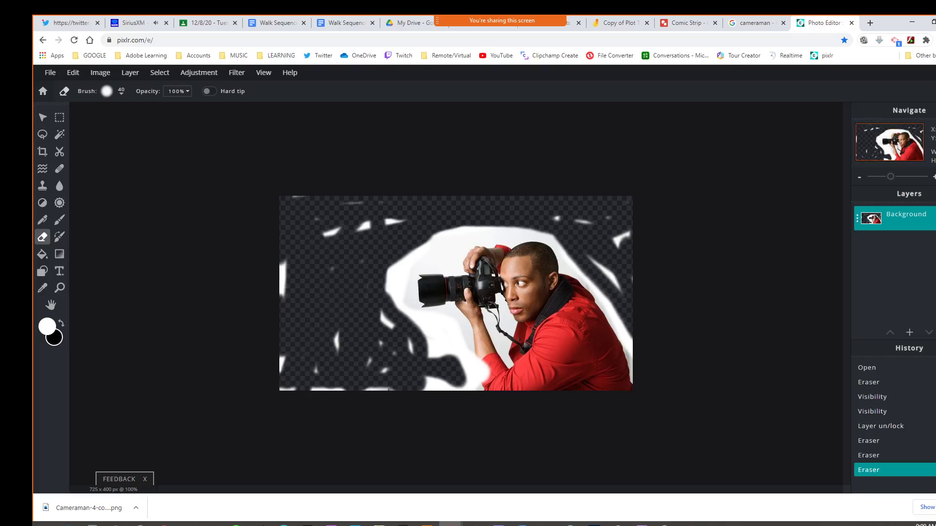
# Save the cutout to Pictures as PNG Cameraman-4-compressor (1).png, then return to the Comic Strip
pyautogui.click(50, 73)
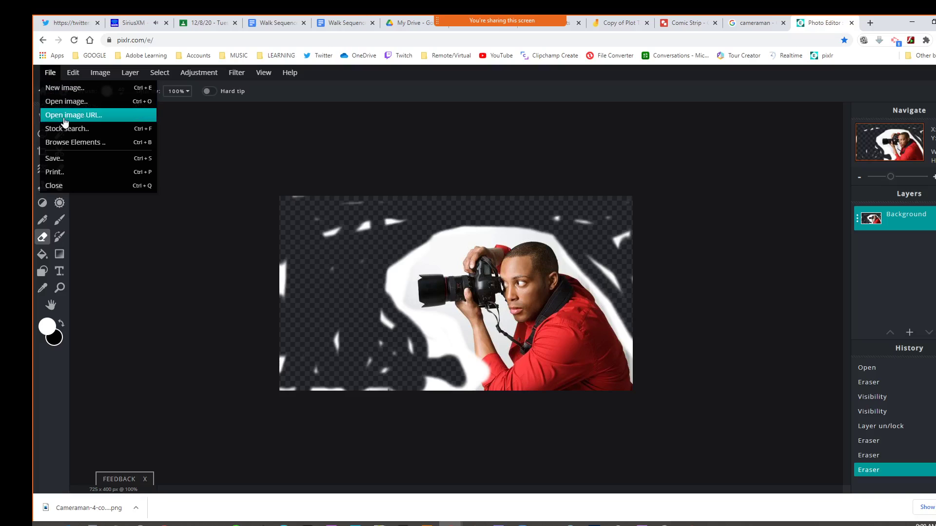
pyautogui.click(62, 159)
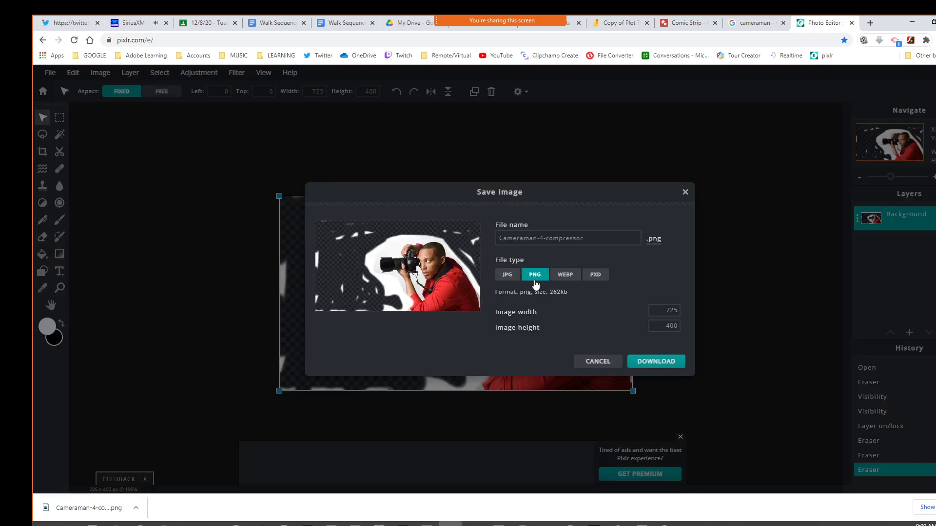
pyautogui.click(662, 363)
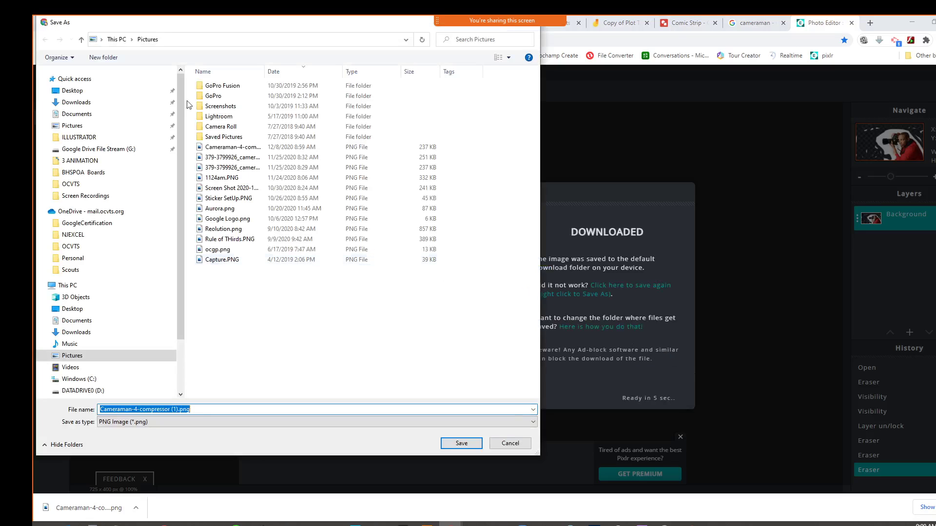
pyautogui.click(452, 444)
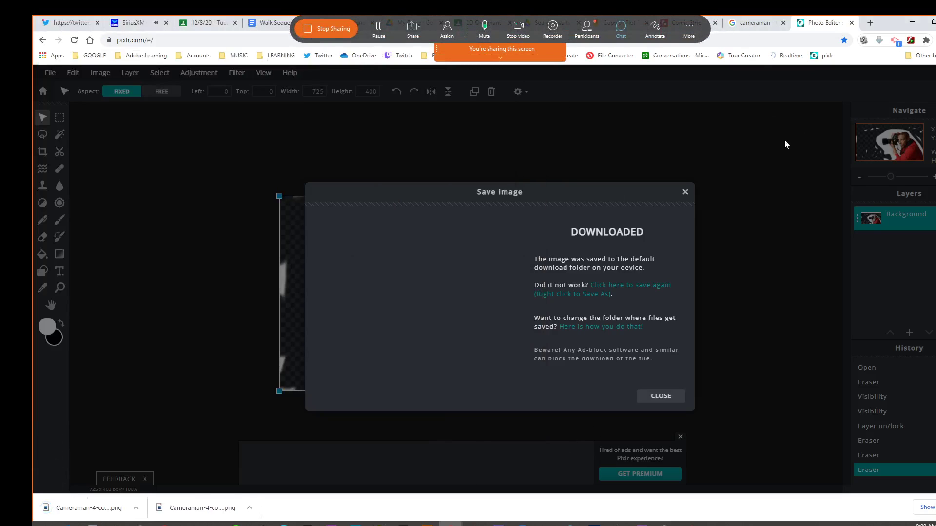
pyautogui.click(713, 30)
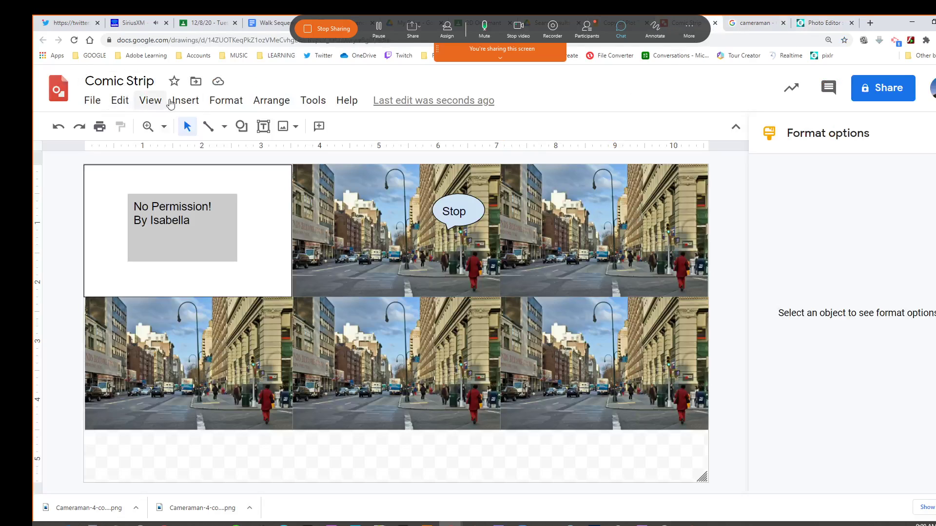
# Insert the newest cameraman PNG cutout from the computer into the drawing
pyautogui.click(185, 100)
pyautogui.moveTo(307, 127)
pyautogui.click(368, 139)
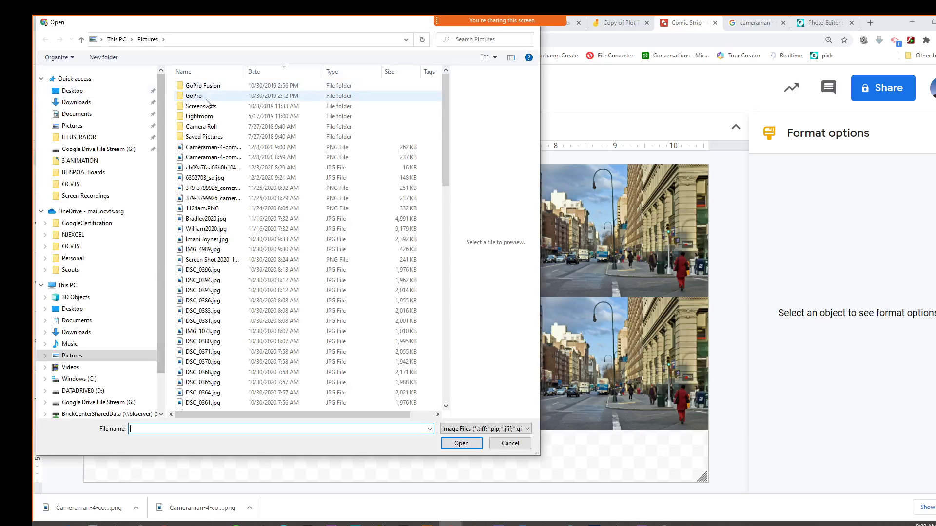
pyautogui.click(209, 146)
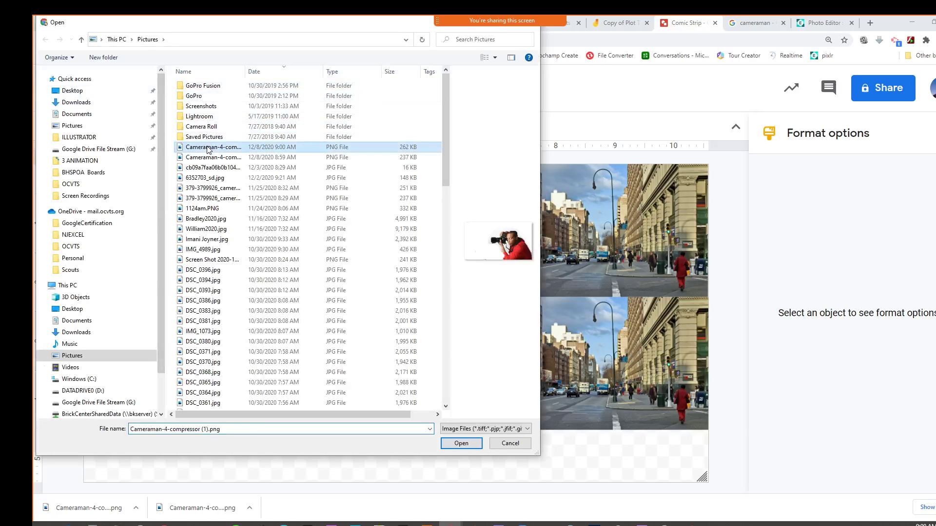
pyautogui.click(459, 443)
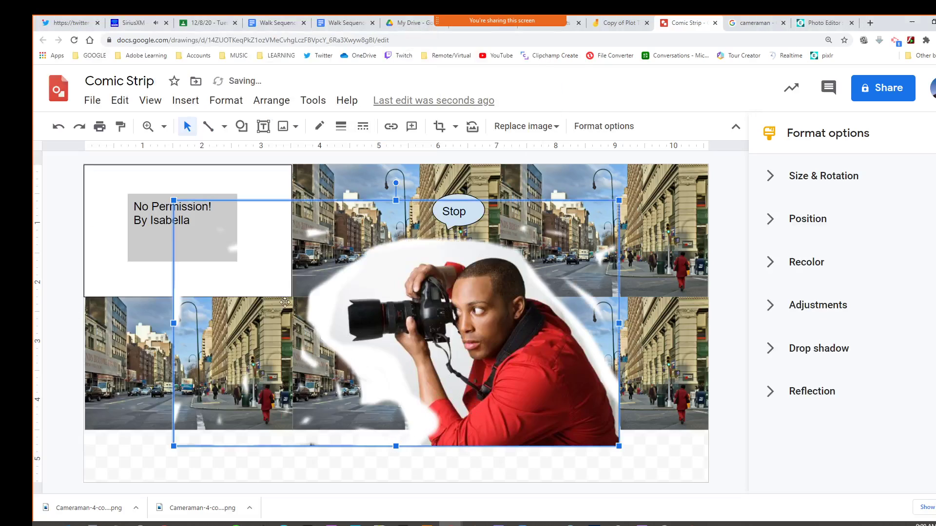
# Shrink the cameraman cutout and move it into the top-middle panel beside the Stop bubble
pyautogui.moveTo(361, 312); pyautogui.dragTo(397, 311)
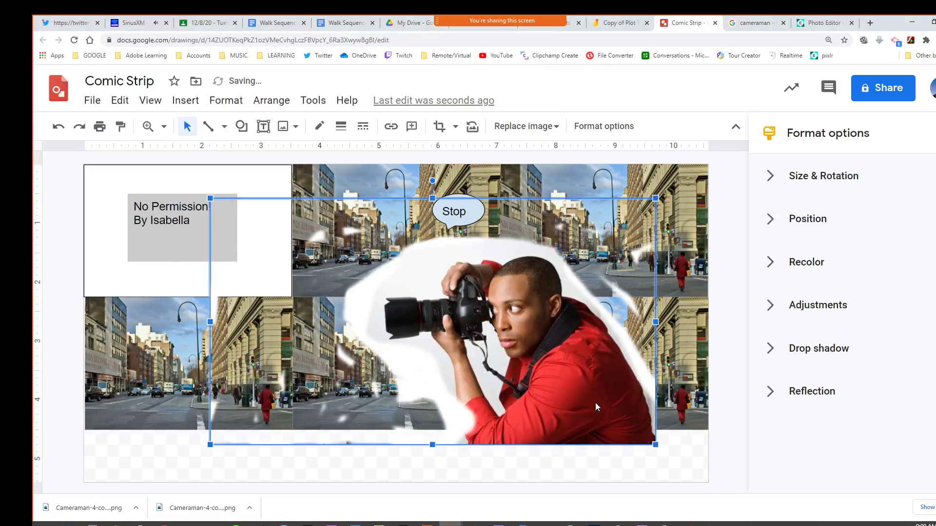
pyautogui.moveTo(655, 447); pyautogui.dragTo(546, 288)
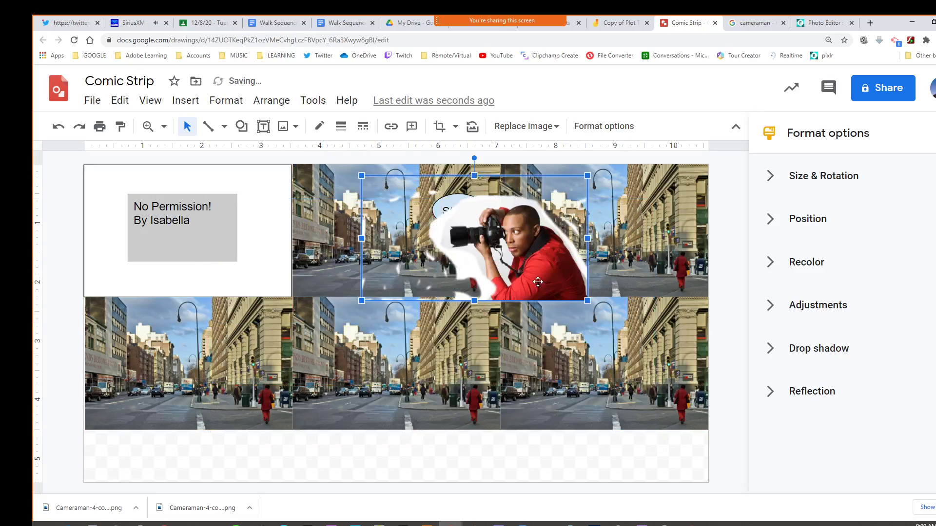
pyautogui.moveTo(361, 300); pyautogui.dragTo(400, 279)
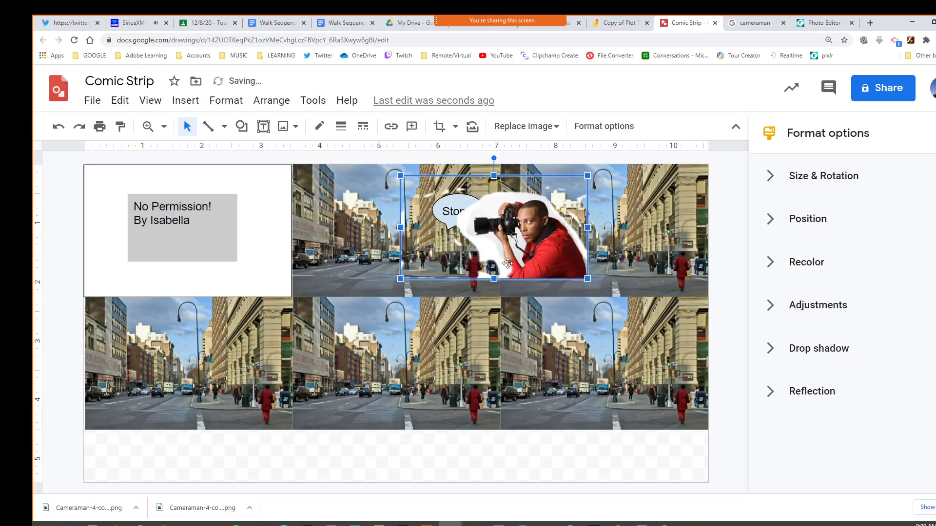
pyautogui.moveTo(513, 263); pyautogui.dragTo(396, 271)
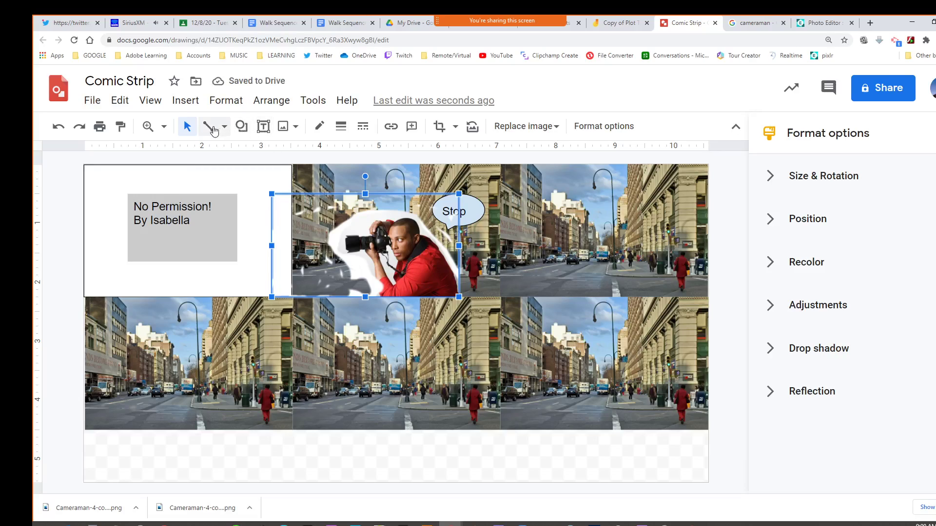
# Draw vertical divider lines between the first and second, and second and third panel columns
pyautogui.click(271, 155)
pyautogui.click(292, 165)
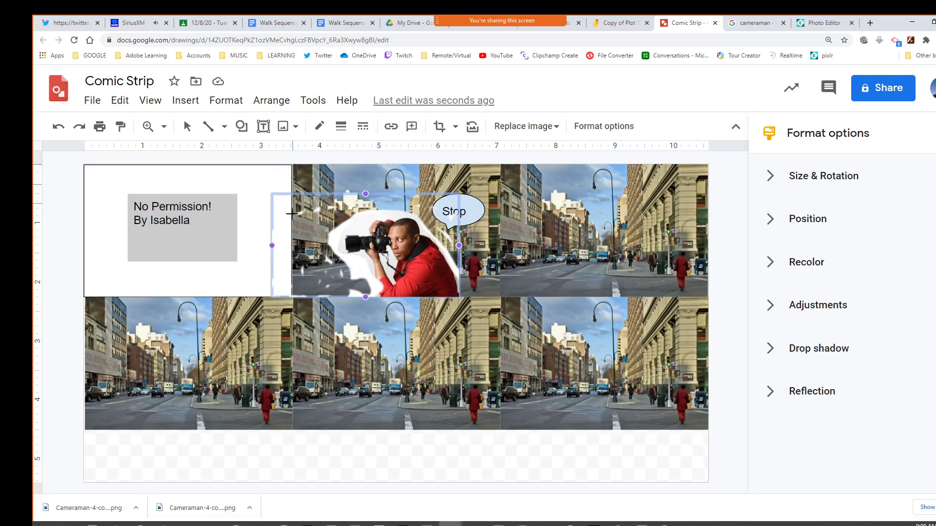
pyautogui.click(305, 335)
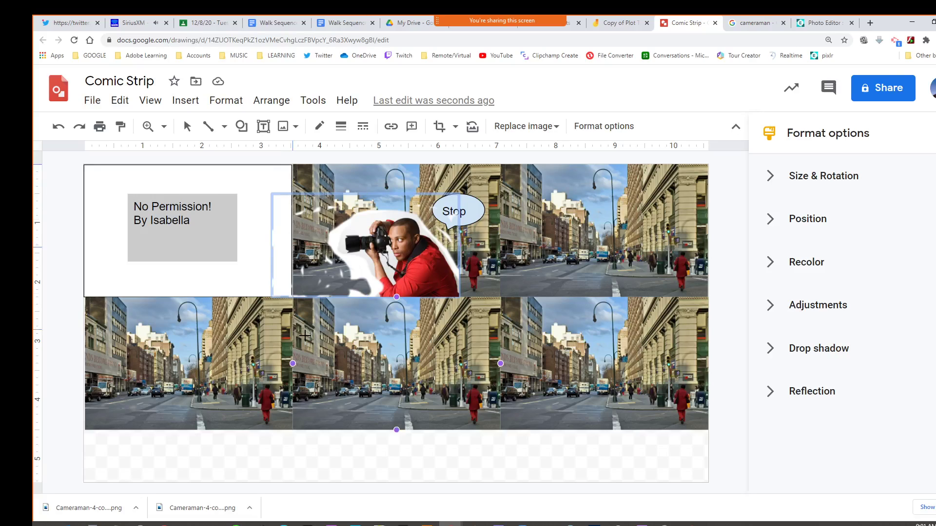
pyautogui.click(296, 427)
pyautogui.click(523, 185)
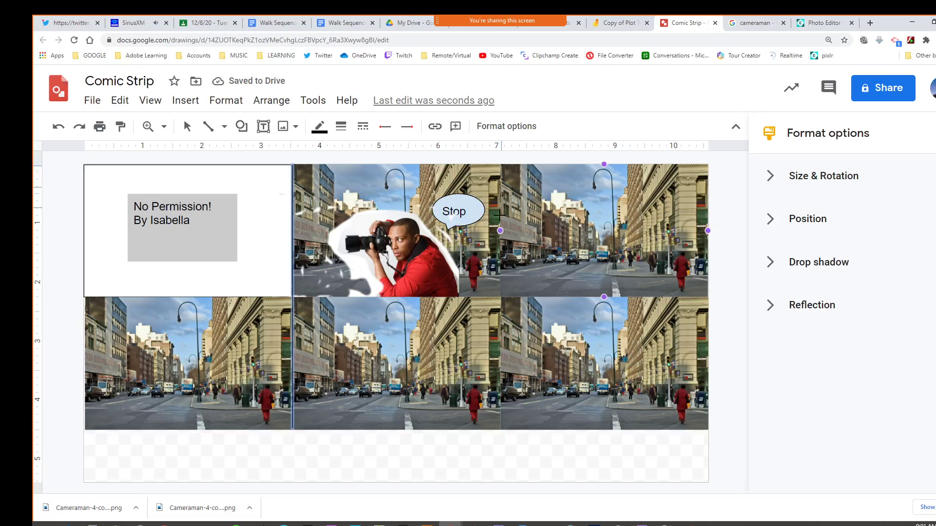
pyautogui.click(505, 336)
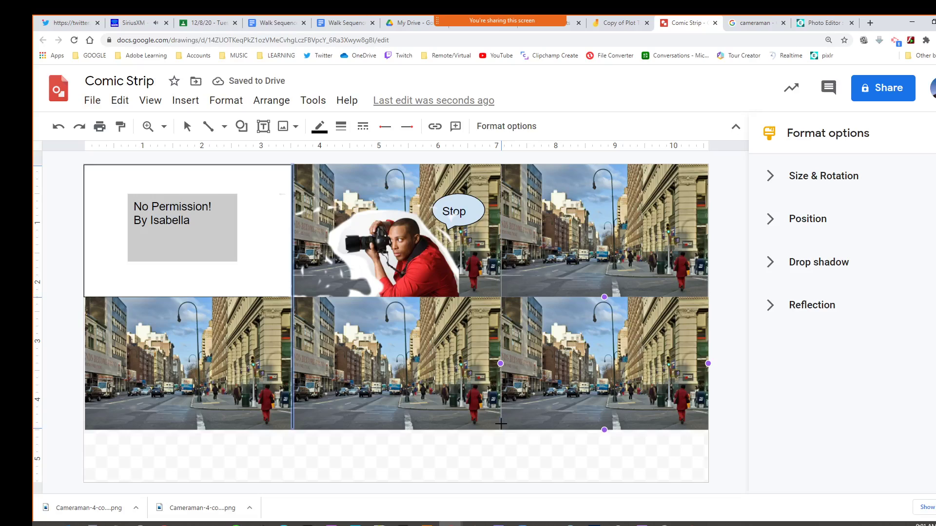
pyautogui.click(184, 318)
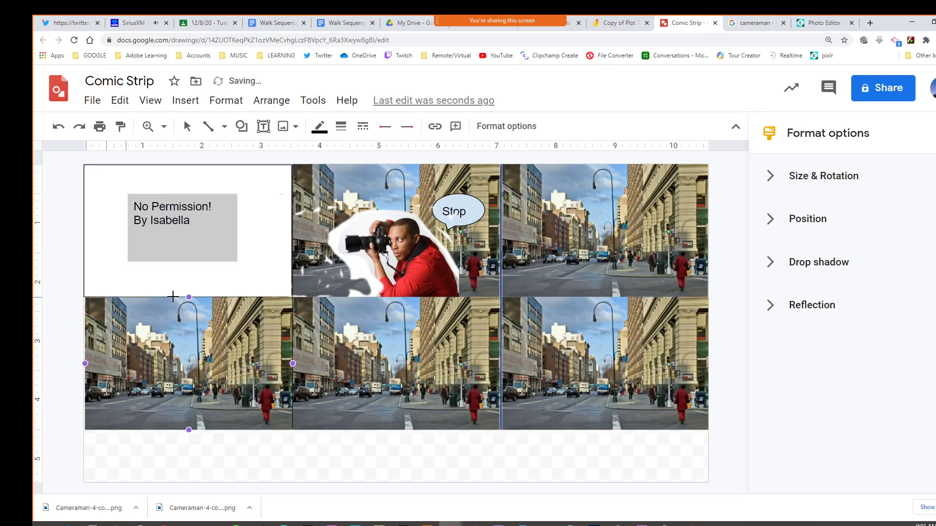
pyautogui.click(584, 292)
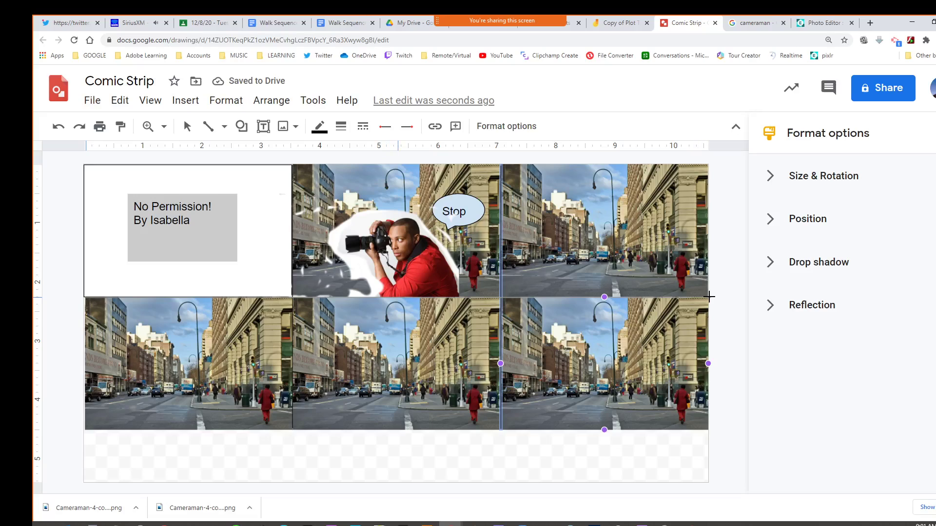
# Remove a stray corner line and shrink the canvas up to the panels' bottom edge
pyautogui.moveTo(688, 461); pyautogui.dragTo(701, 478)
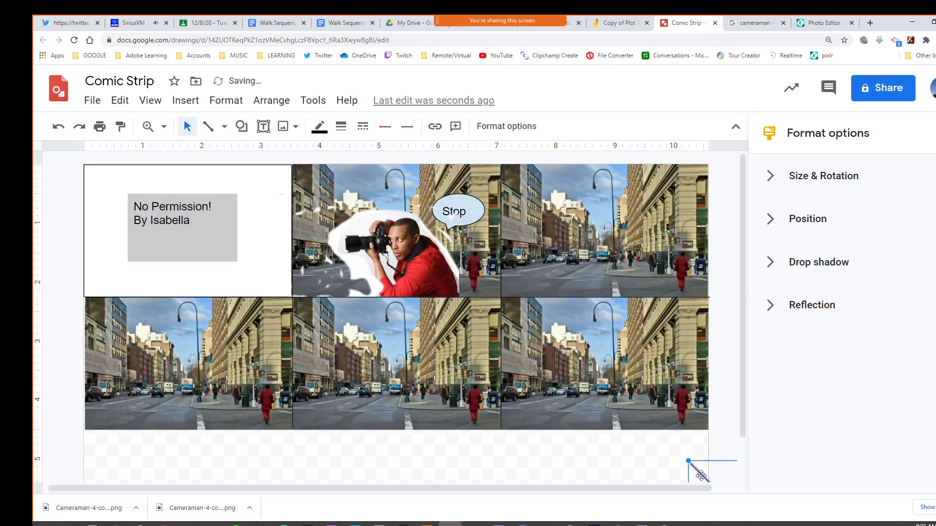
pyautogui.press('Delete')
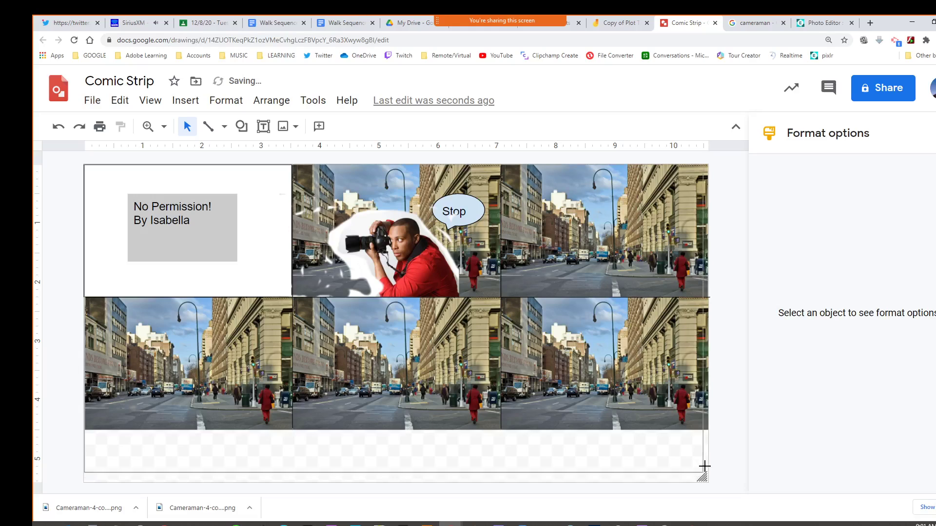
pyautogui.moveTo(707, 430); pyautogui.dragTo(707, 430)
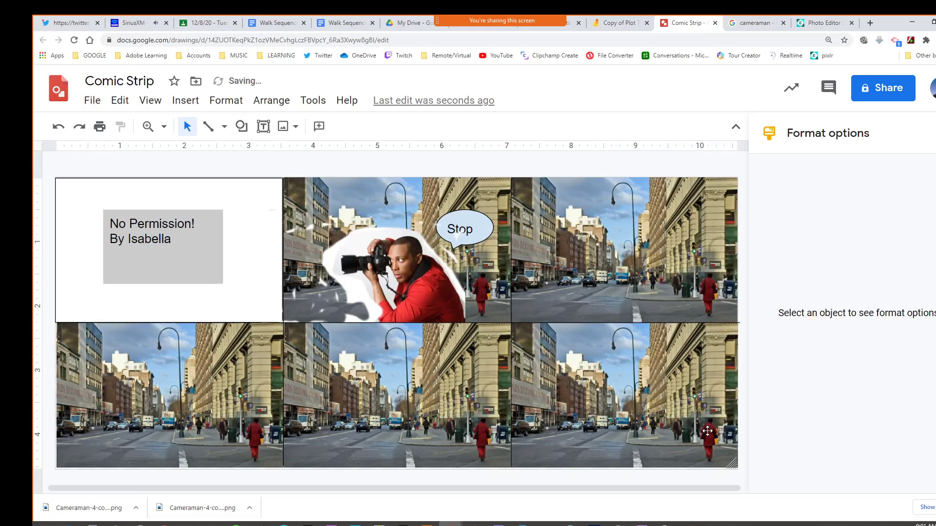